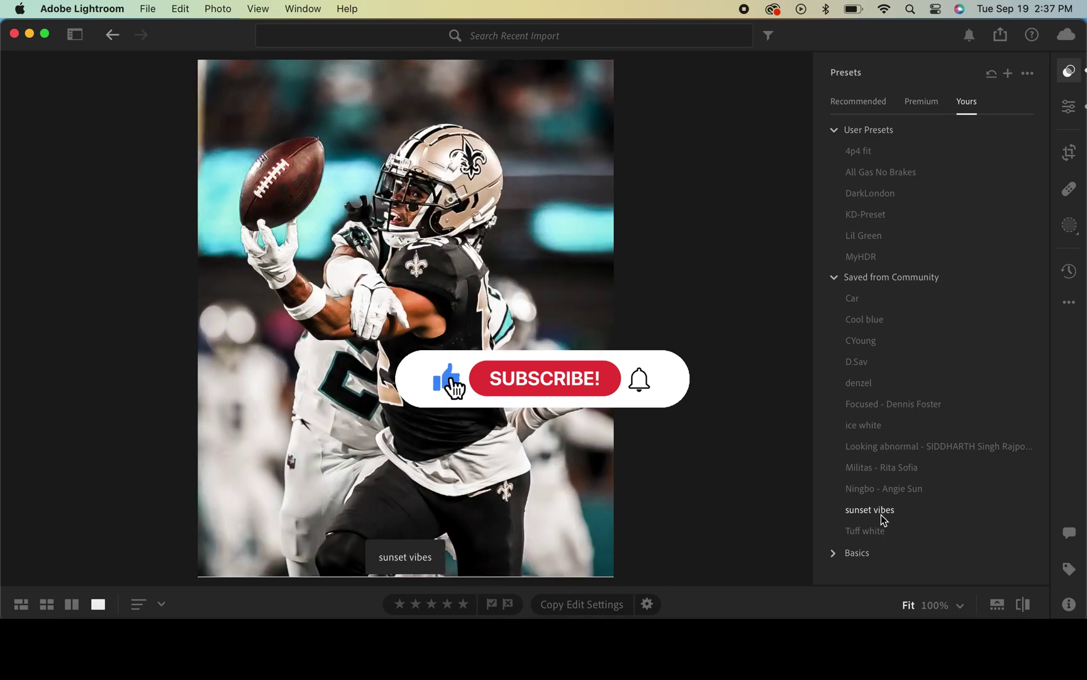
Step: Apply Lightroom's All Gas No Brakes preset at amount 84, then duplicate the photo layer in Photoshop
click(834, 553)
scroll(868, 378, down, 5)
scroll(862, 252, up, 10)
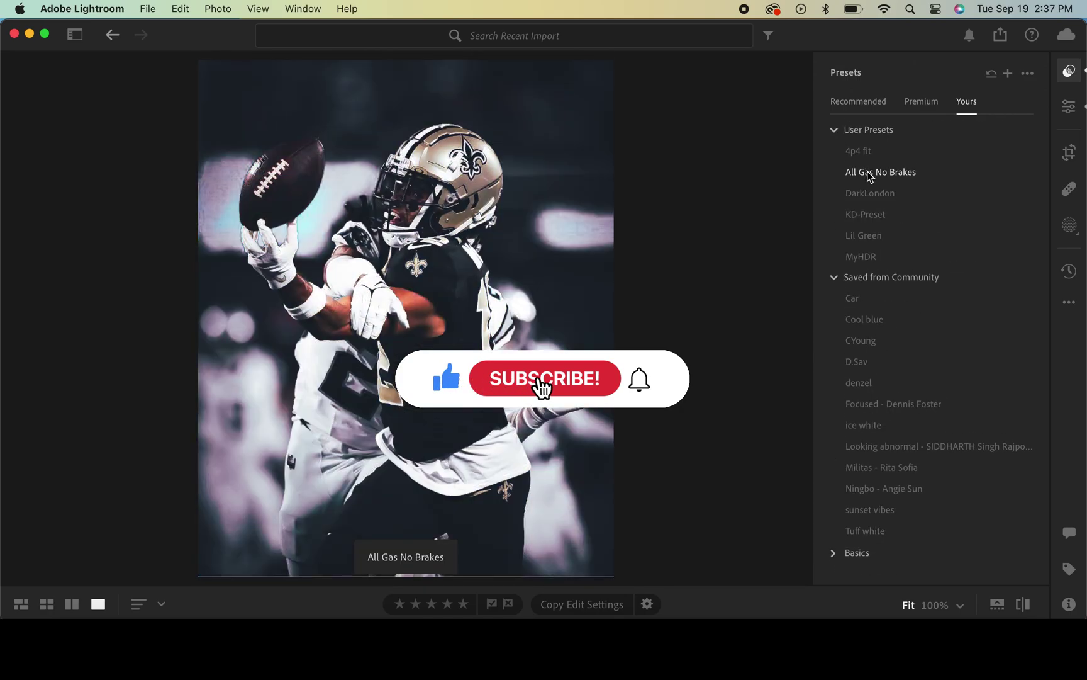
click(874, 172)
drag(939, 208, 923, 207)
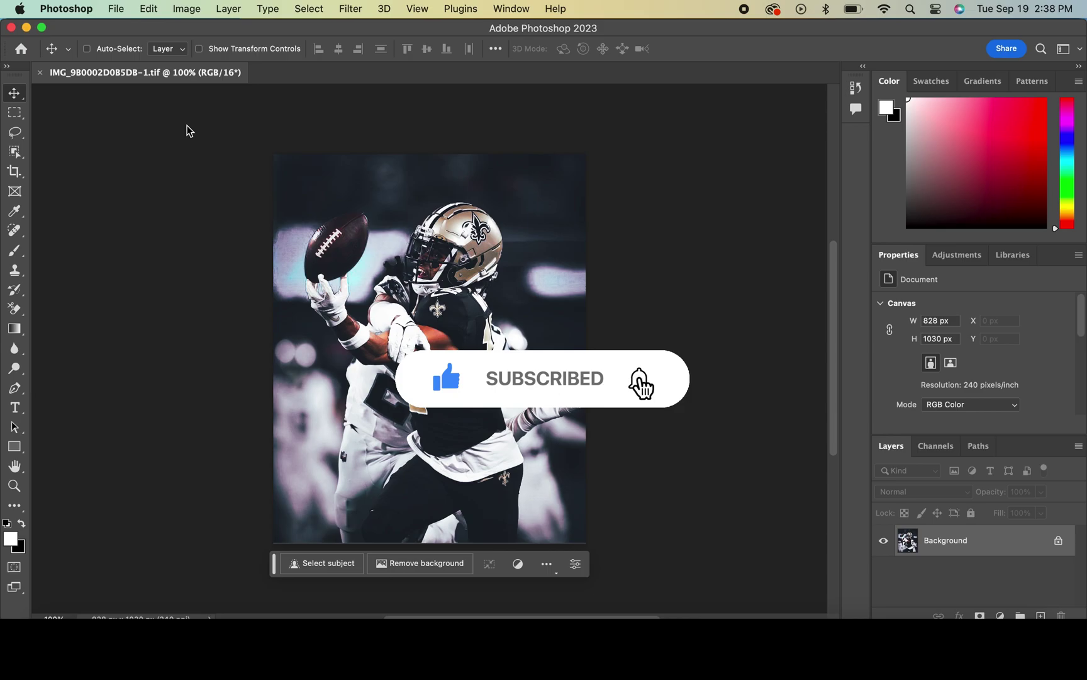
key(cmd+j)
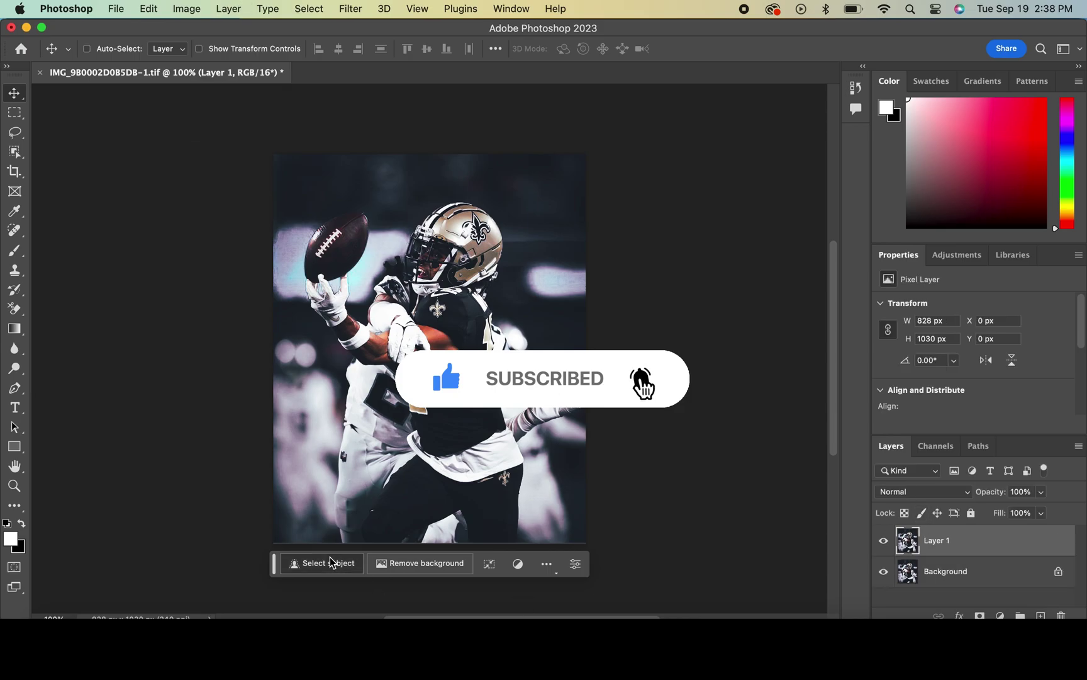
Step: Mask the player on the duplicate layer using Select Subject
click(332, 562)
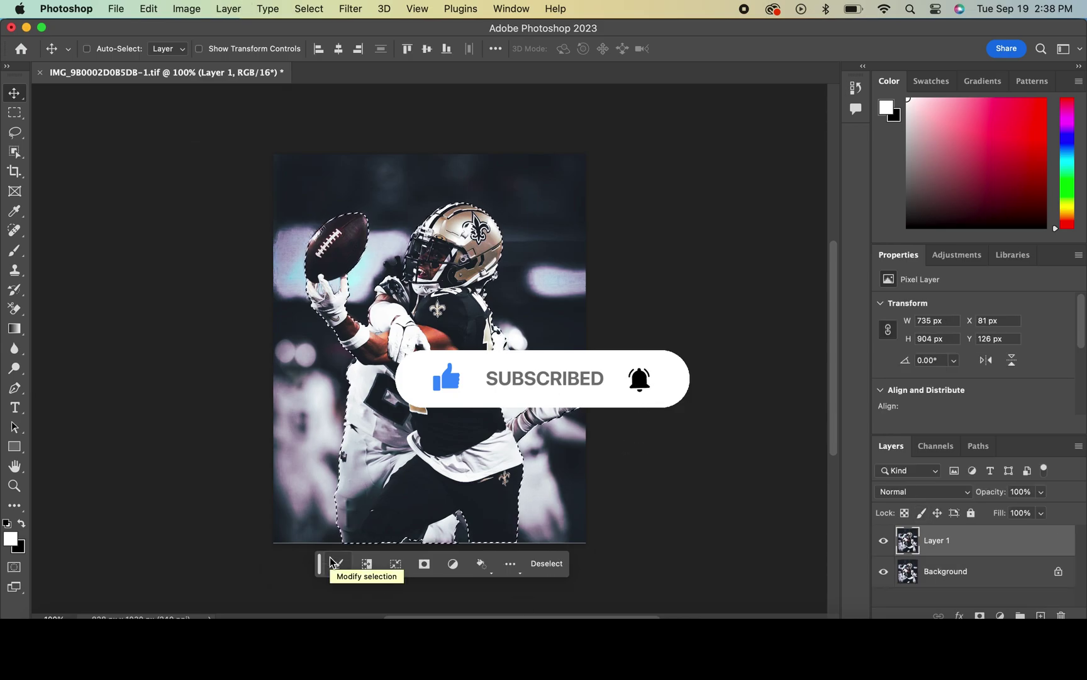
click(979, 615)
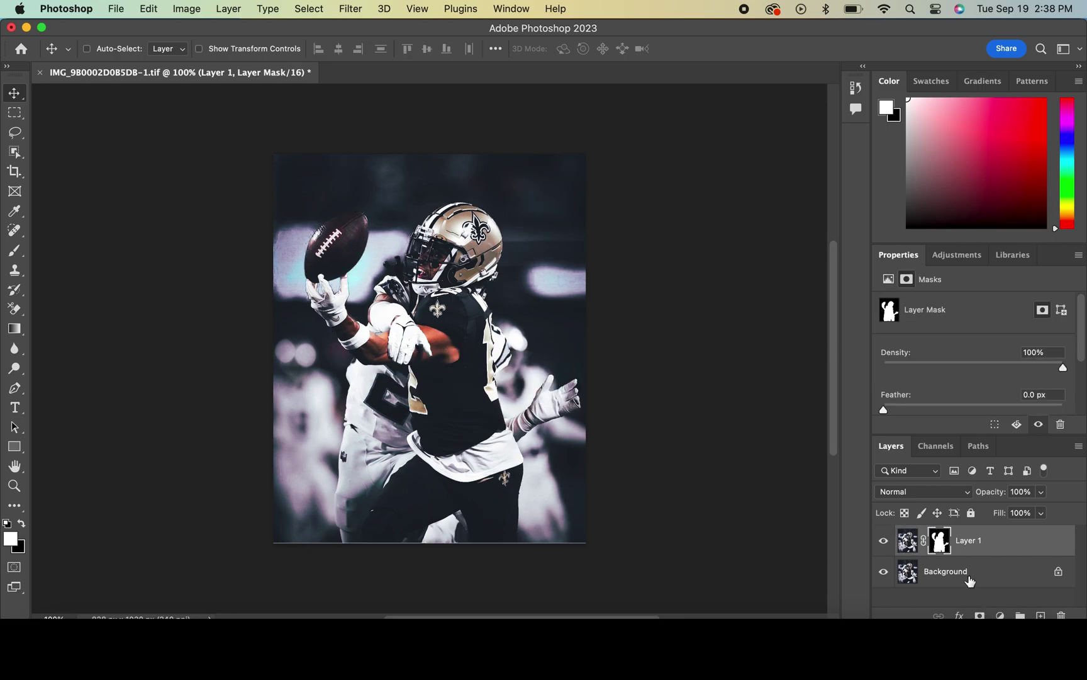
click(946, 571)
Step: Add a colorized Hue/Saturation layer above the background with Saturation 89
click(1001, 615)
click(1013, 539)
scroll(963, 378, down, 2)
click(958, 392)
drag(930, 344, 1044, 343)
Step: Target the player layer's mask with a black brush, zoomed in on the player
click(939, 540)
key(b)
key(x)
key(super+plus)
click(109, 48)
Step: Mask out the light-blue patch between the glove fingers with a 6 px brush
drag(101, 93, 89, 96)
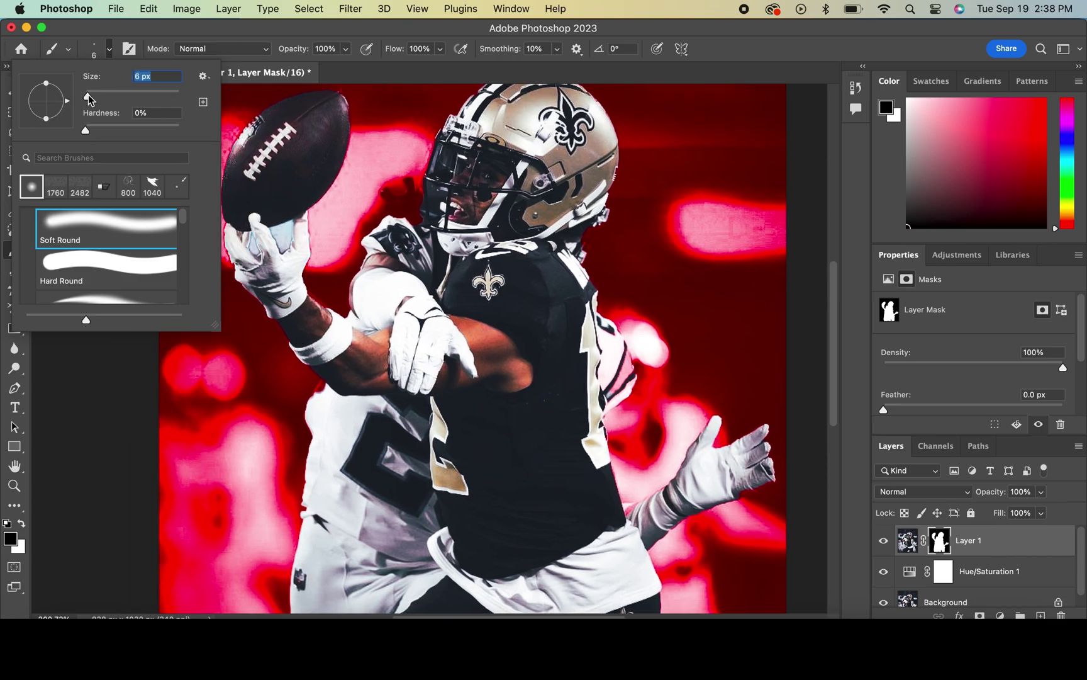
scroll(282, 230, up, 5)
key(Return)
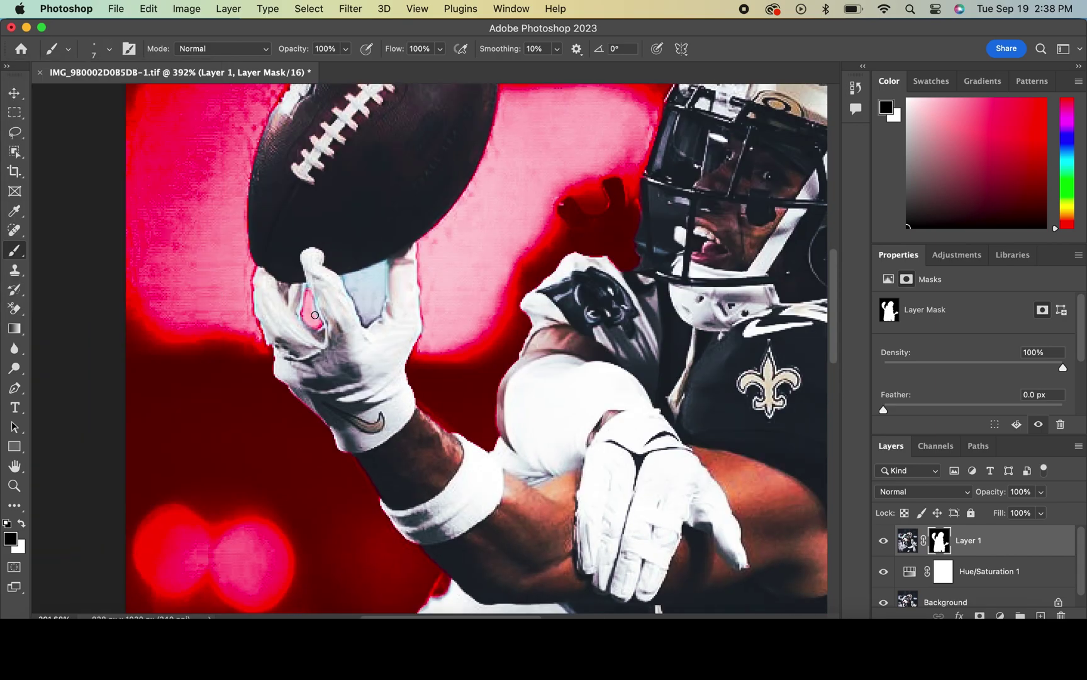
mouse_move(349, 283)
mouse_down()
mouse_move(368, 311)
mouse_move(377, 270)
mouse_move(365, 277)
mouse_move(380, 271)
mouse_up()
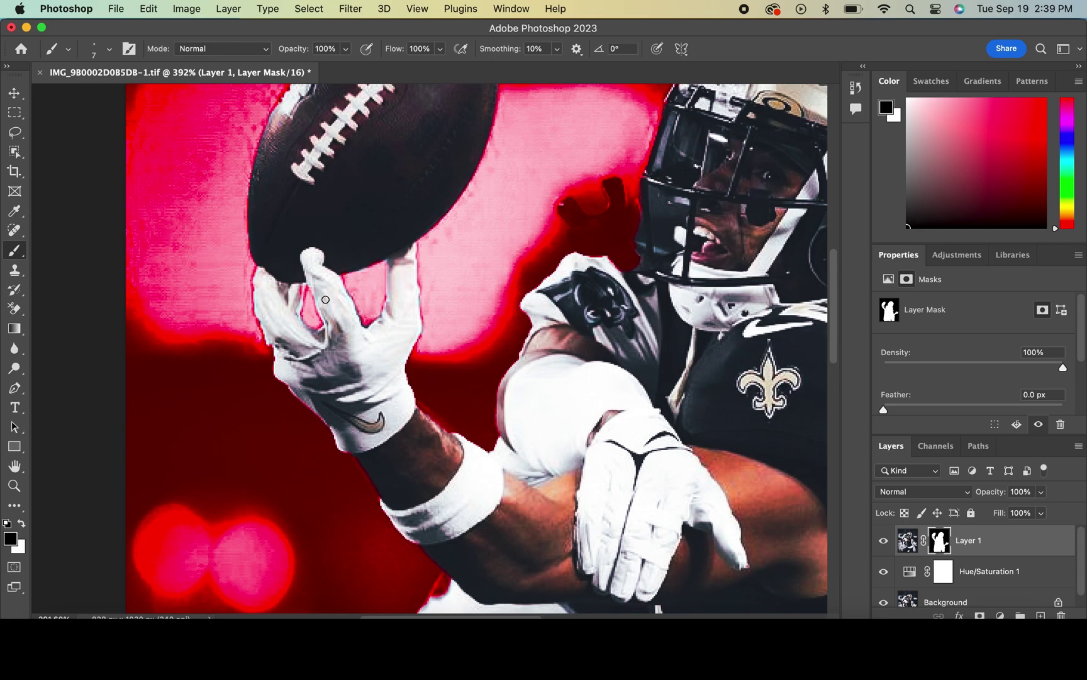
key(x)
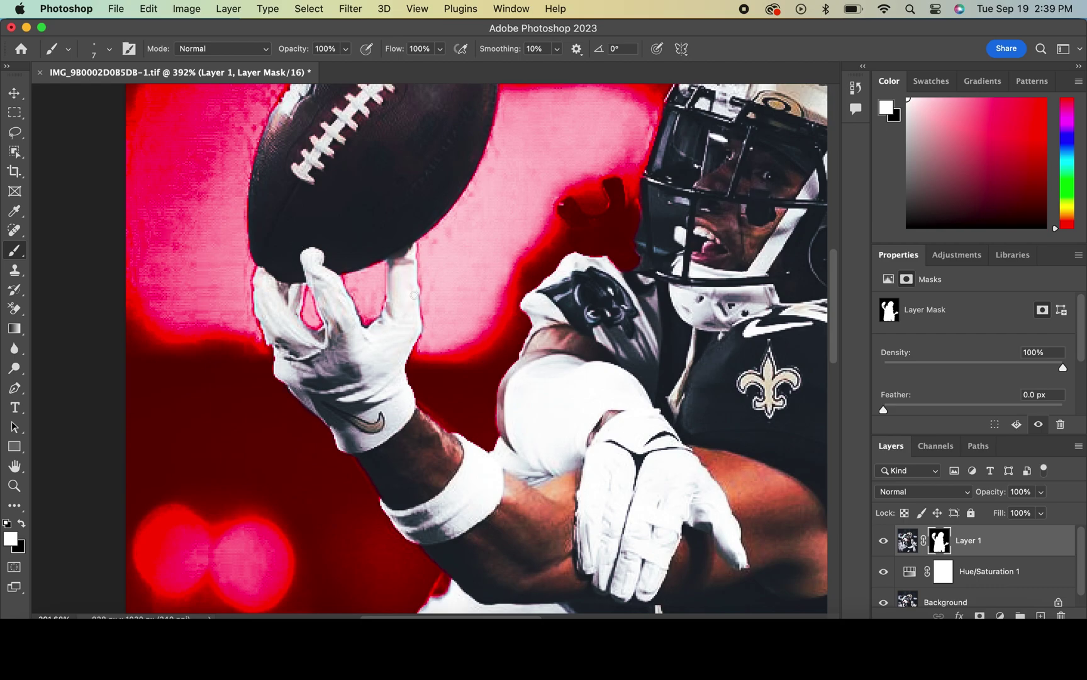
Step: Move to the jersey's edge and enlarge the brush to 33 px
drag(387, 252, 622, 471)
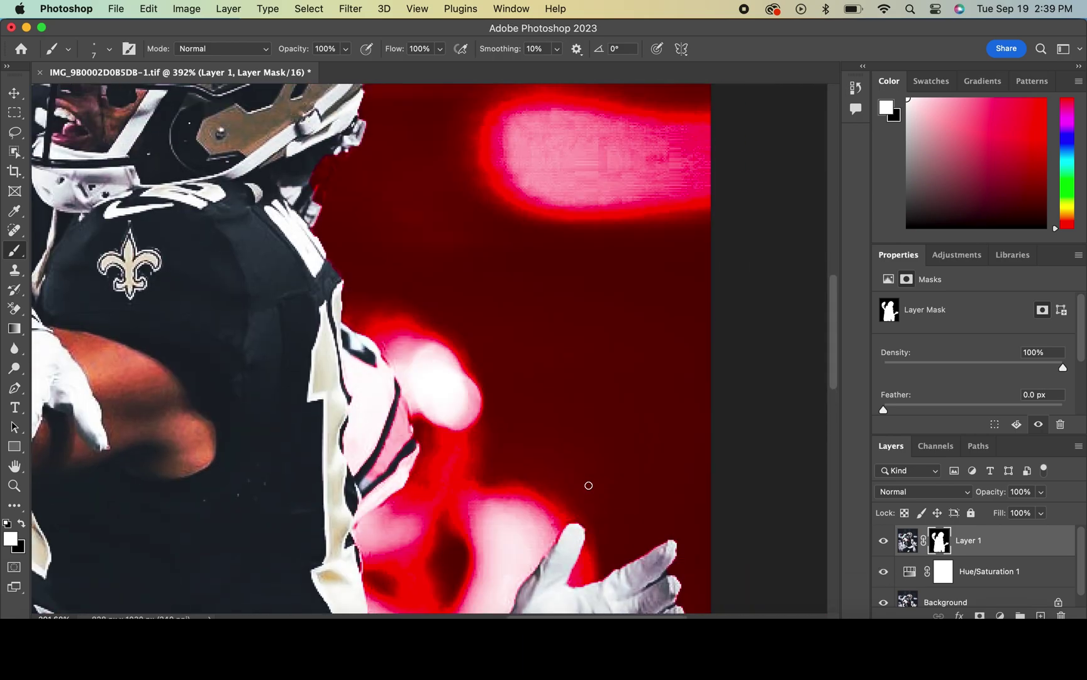
drag(588, 485, 774, 420)
right_click(543, 291)
mouse_move(560, 340)
mouse_down()
mouse_move(604, 340)
mouse_move(537, 328)
mouse_move(534, 414)
mouse_move(583, 361)
mouse_move(545, 301)
mouse_up()
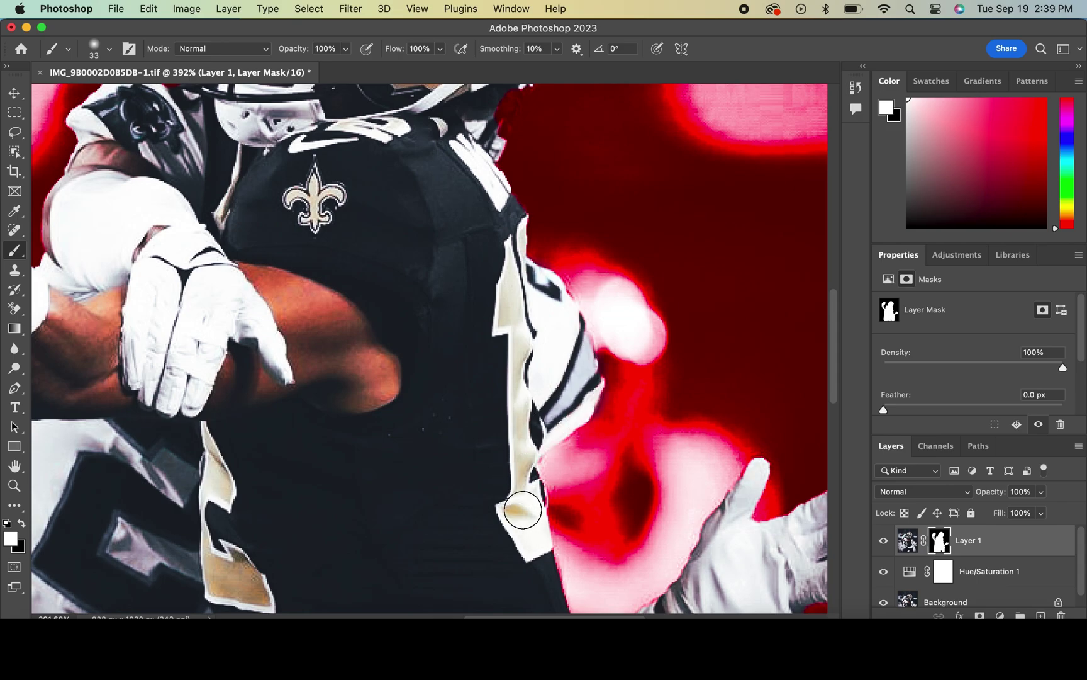
scroll(570, 437, down, 5)
scroll(570, 437, right, 2)
Step: Refine the mask along the leg edges with a 12 px brush, swapping black and white
right_click(570, 437)
text(12)
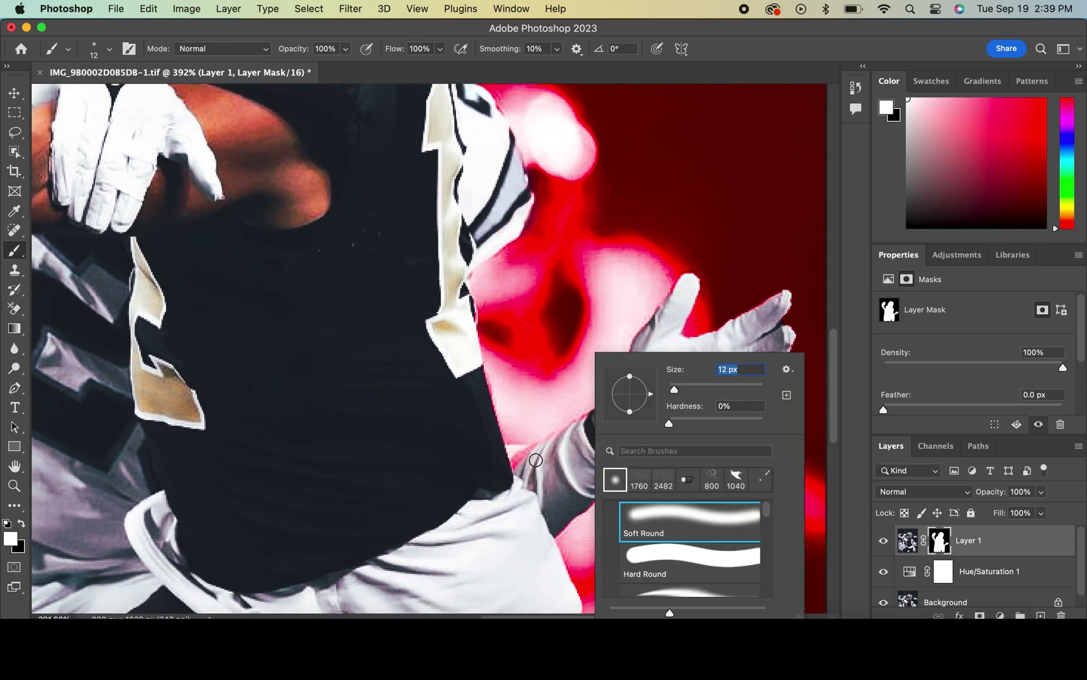
key(Return)
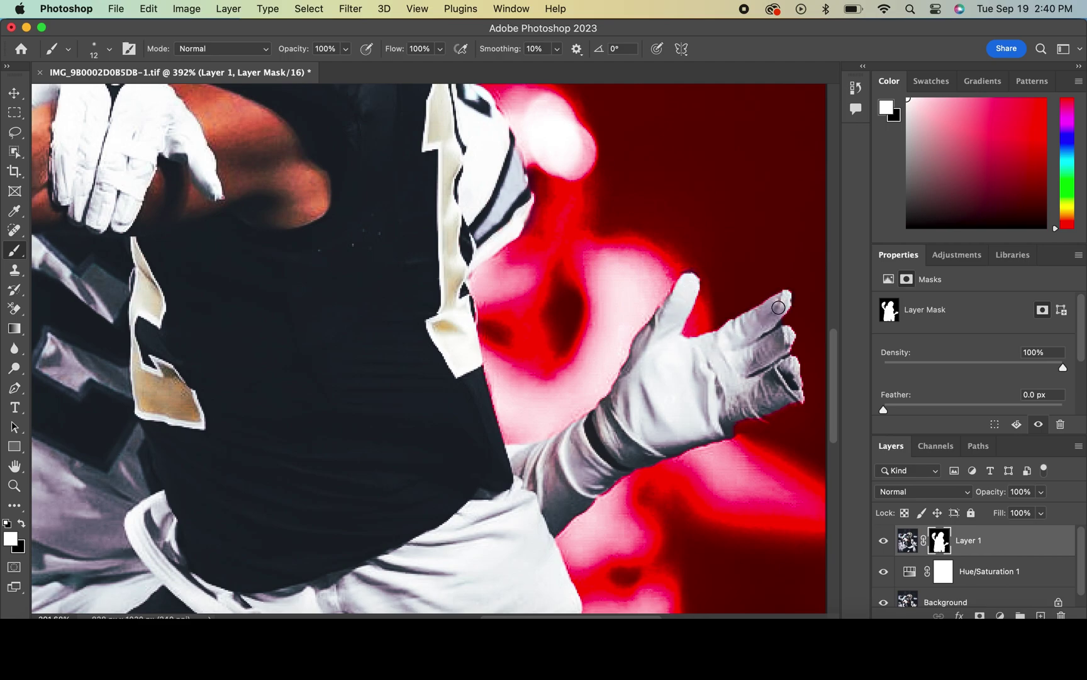
scroll(785, 393, down, 5)
scroll(522, 182, down, 1)
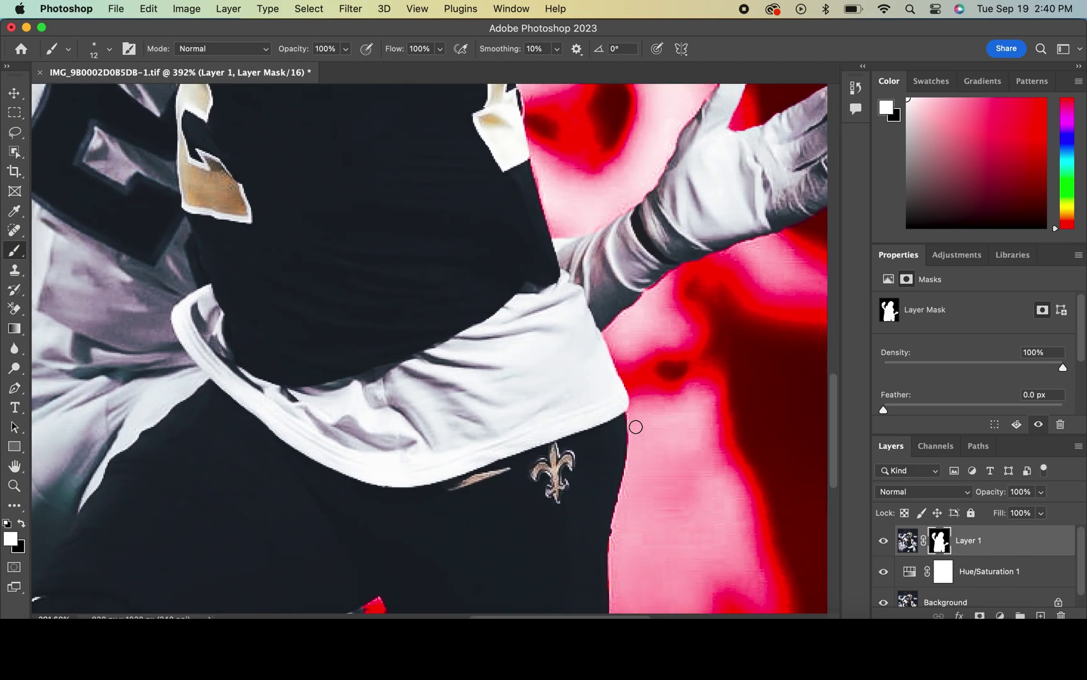
scroll(546, 330, down, 5)
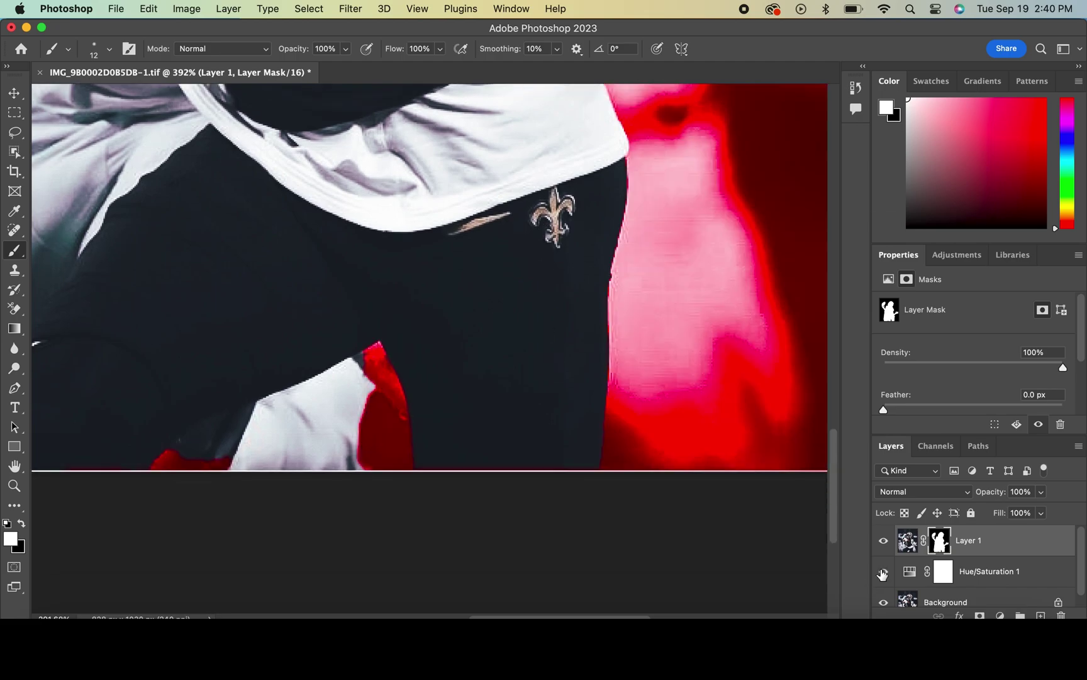
scroll(545, 330, down, 3)
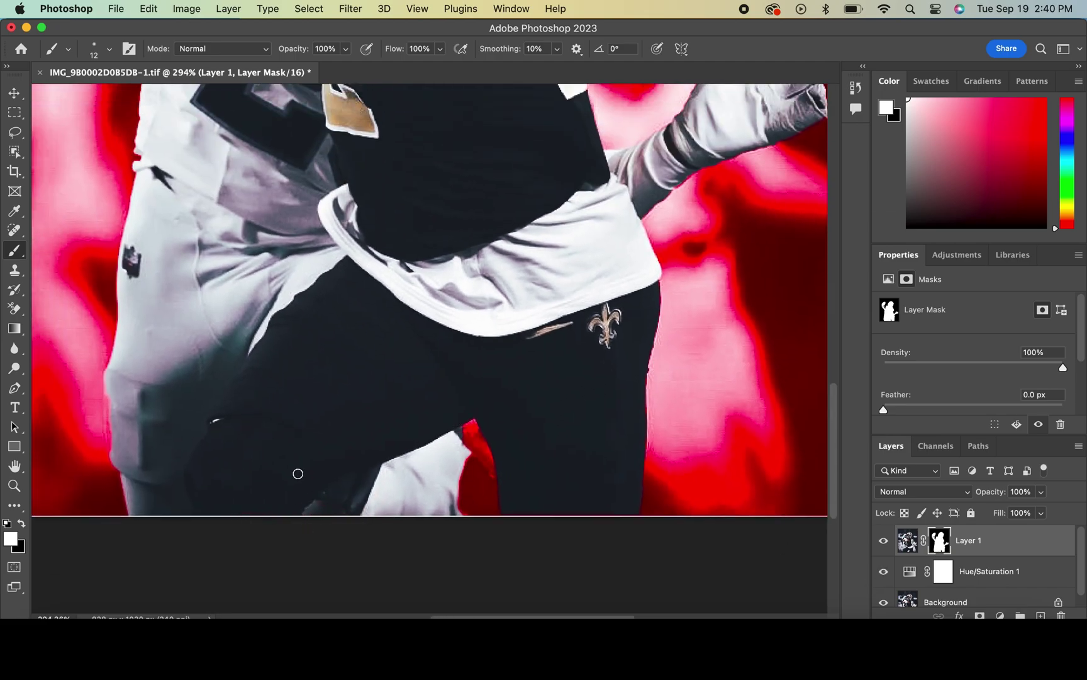
drag(109, 399, 126, 481)
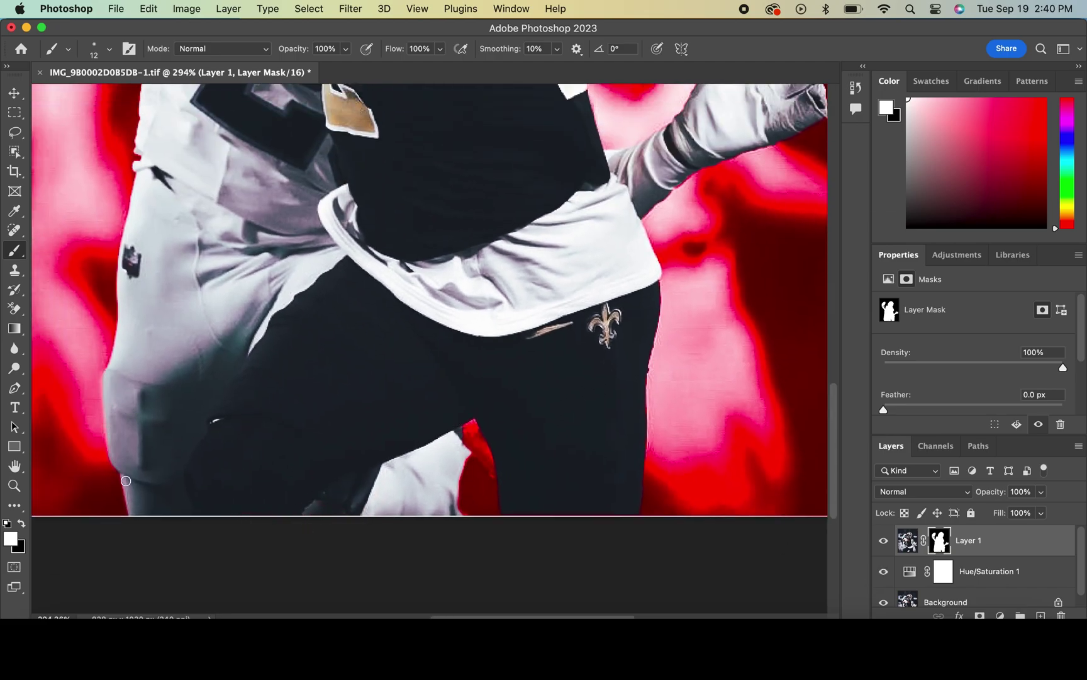
key(x)
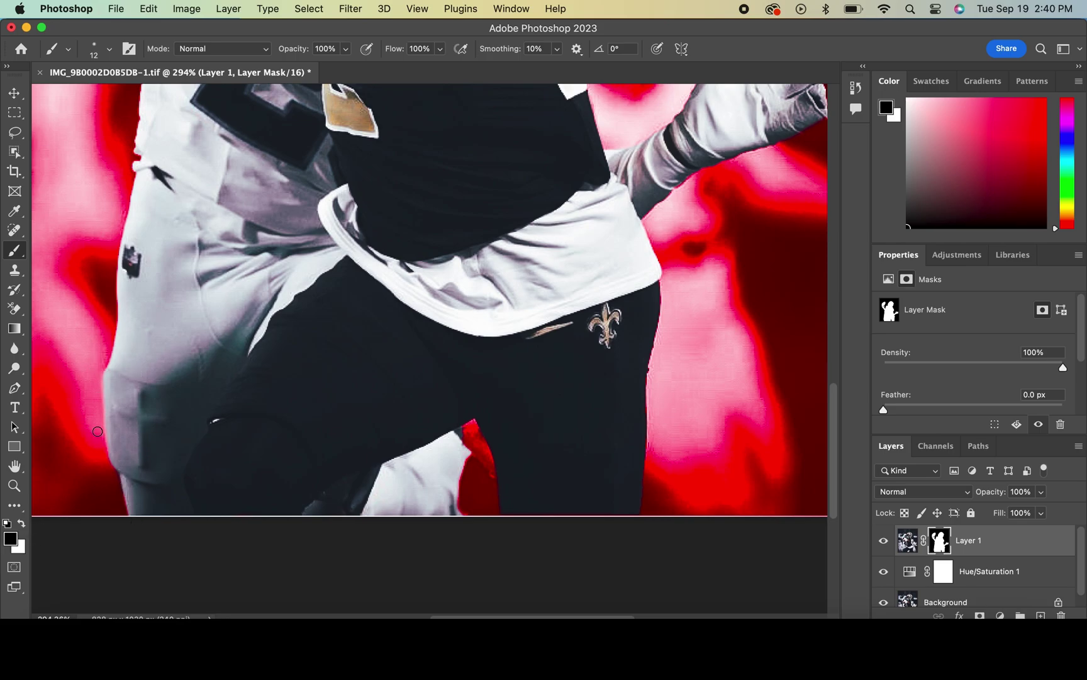
scroll(230, 346, up, 5)
key(x)
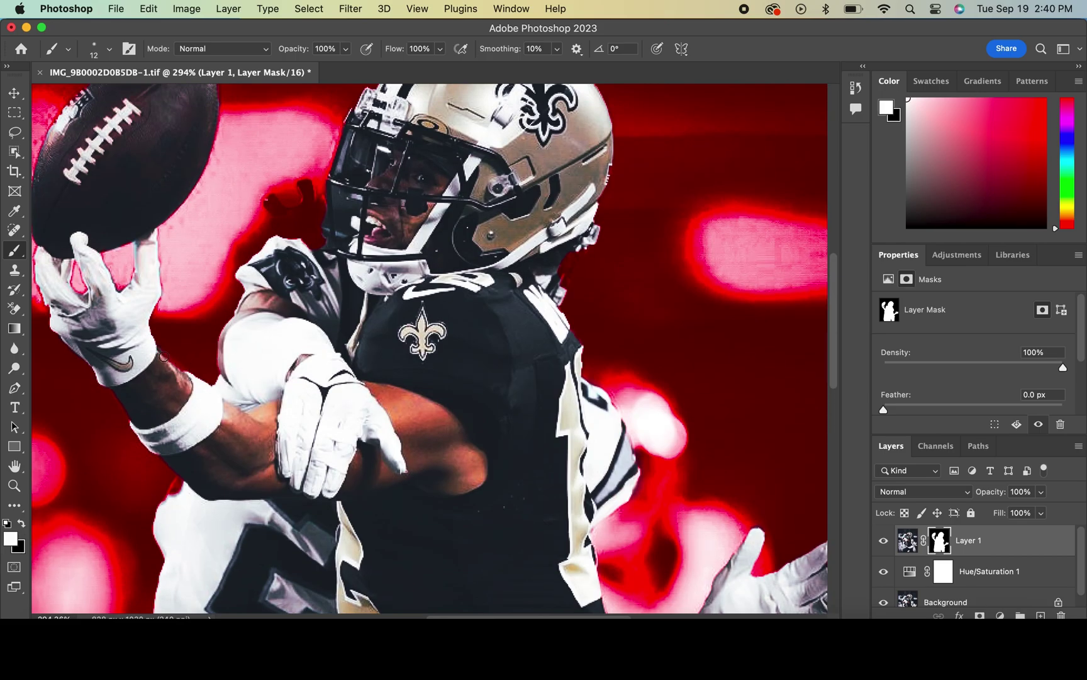
Step: Paint black on the mask to hide background showing near the facemask
key(backslash)
key(backslash)
scroll(339, 302, up, 3)
scroll(409, 226, up, 2)
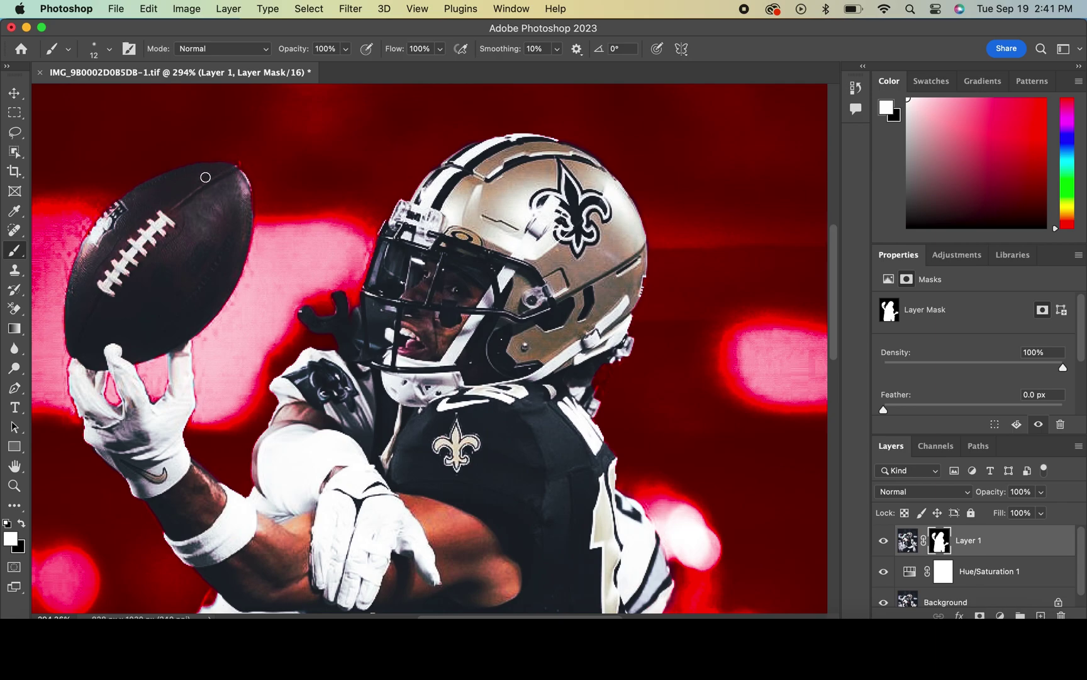
key(x)
scroll(428, 333, up, 3)
mouse_move(345, 295)
mouse_down()
mouse_move(353, 337)
mouse_move(343, 280)
mouse_move(329, 289)
mouse_move(321, 329)
mouse_move(370, 346)
mouse_up()
key(x)
Step: Mask out background along the facemask's left edge with a 6 px brush, then zoom out
right_click(294, 310)
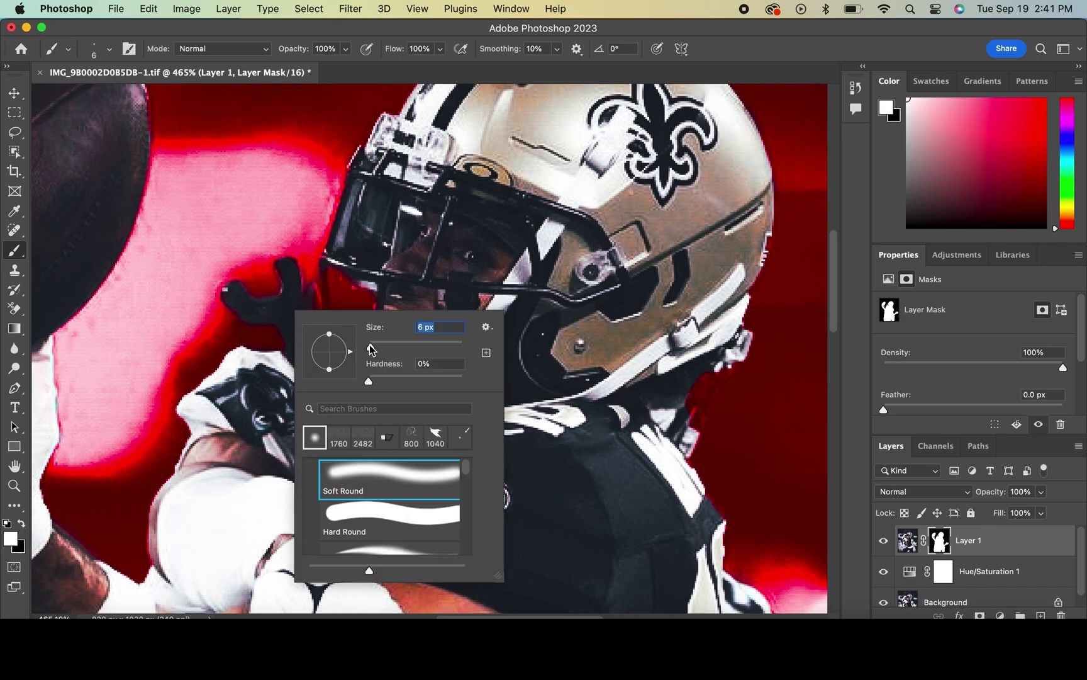
key(Return)
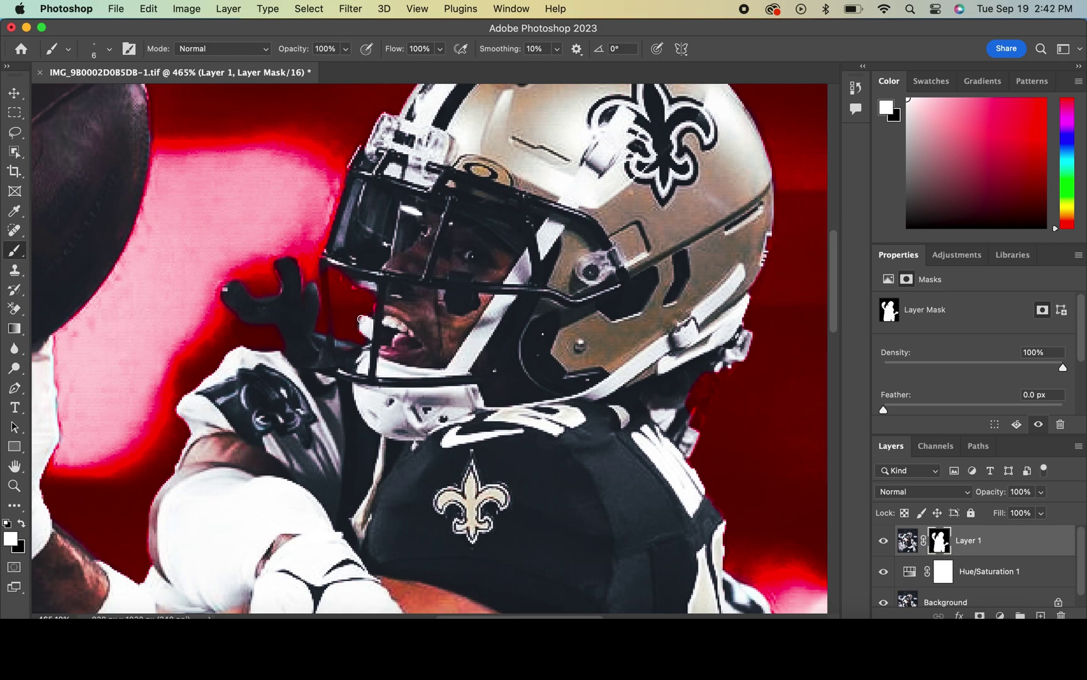
click(22, 524)
drag(359, 177, 339, 241)
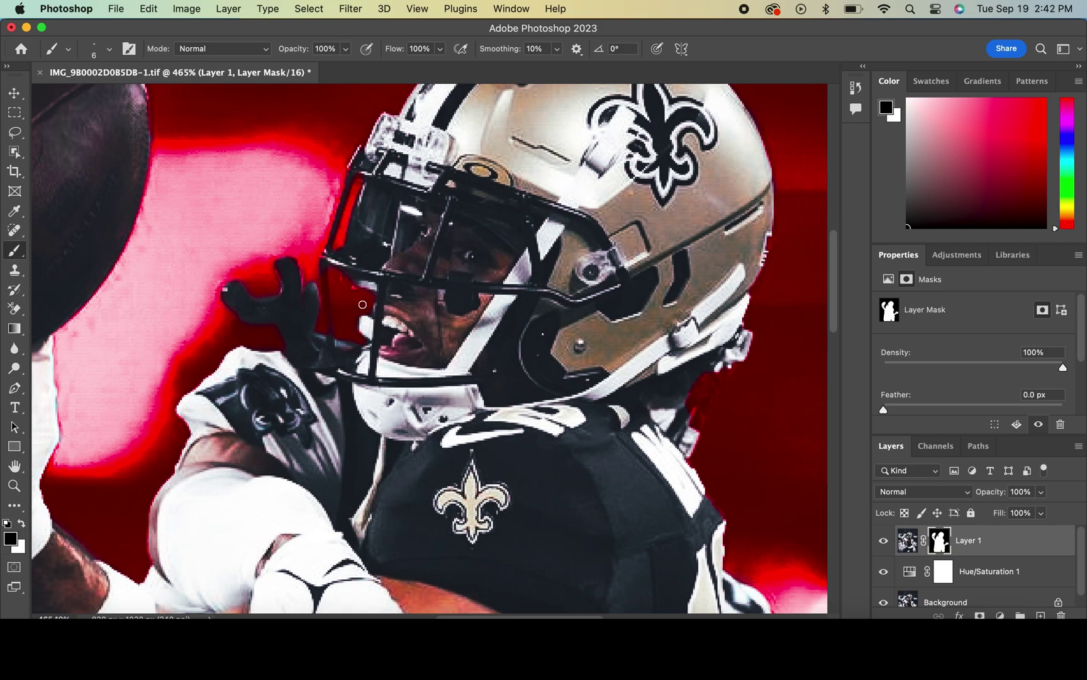
key(x)
scroll(388, 338, down, 5)
scroll(387, 339, down, 3)
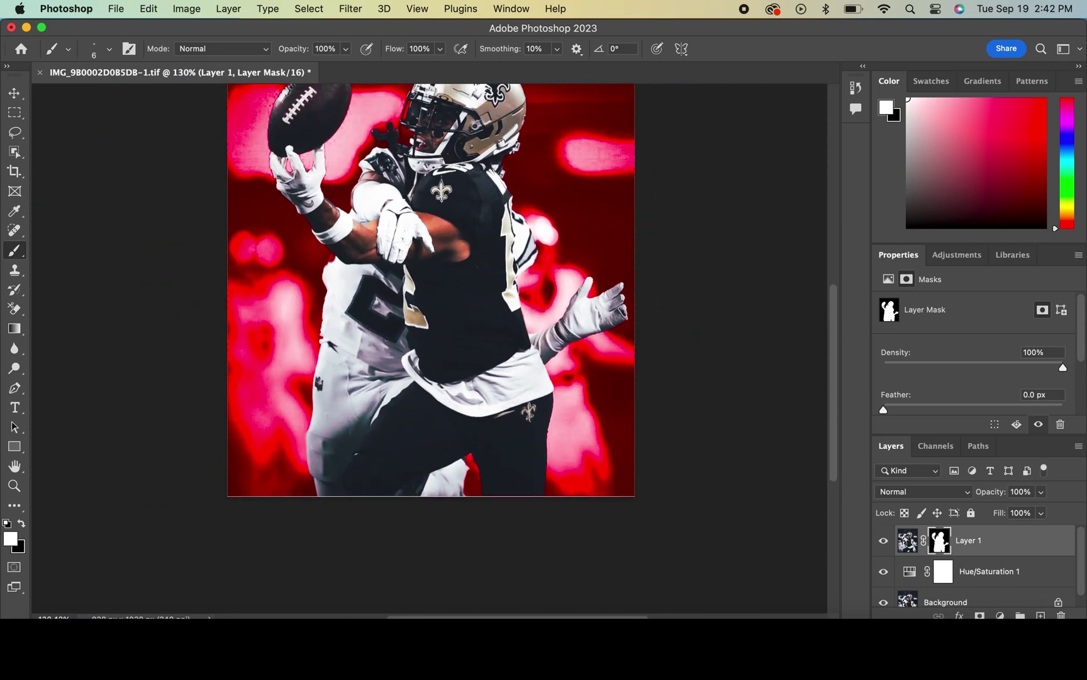
Step: Lower Hue/Saturation 1's saturation to drain colour from the background
key(v)
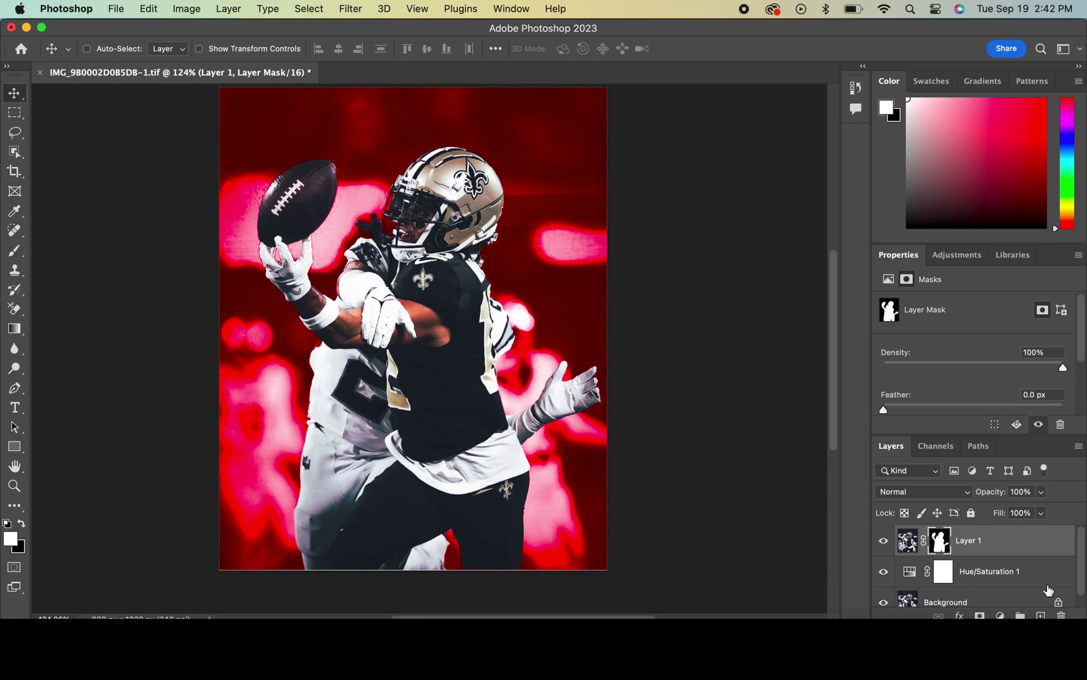
click(1012, 580)
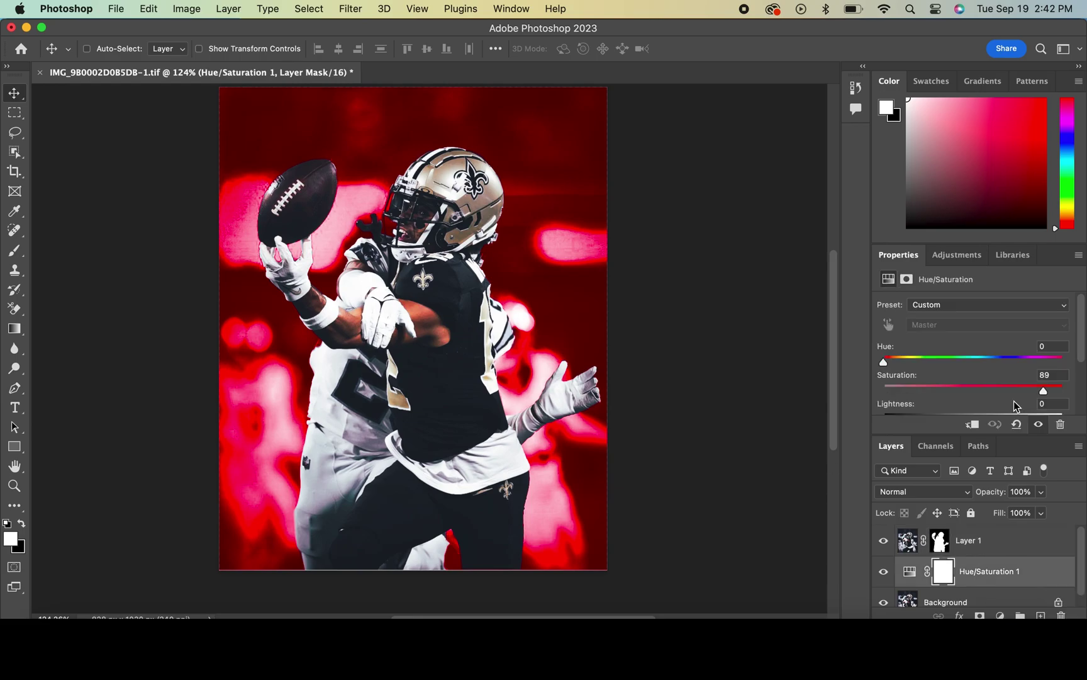
click(910, 571)
drag(1044, 346, 894, 346)
Step: Add a Gradient Fill layer with a brown stop sampled from the photo
click(1000, 614)
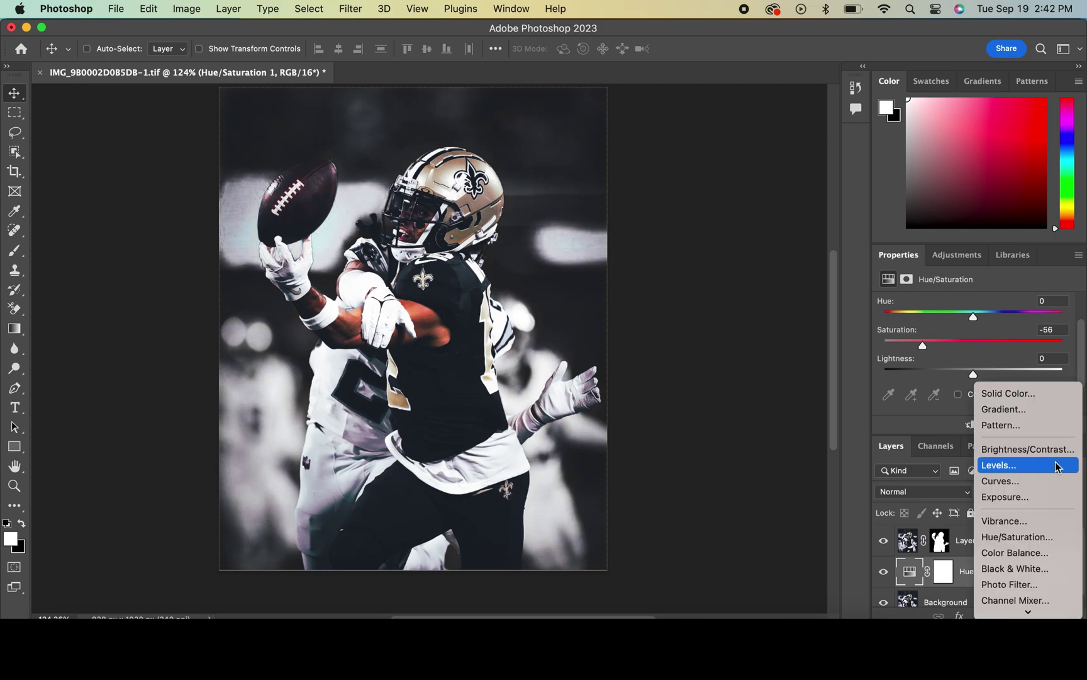
click(1007, 408)
click(781, 196)
double_click(568, 386)
click(489, 201)
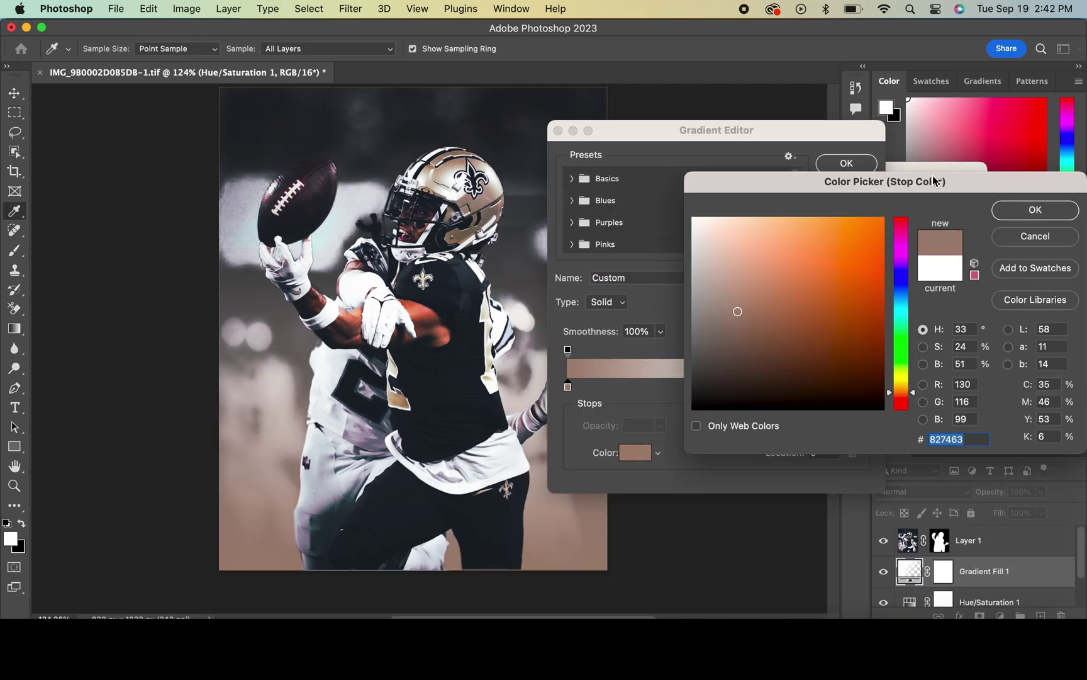
click(1035, 212)
Step: Finish the gradient stops and set its angle to 127.95° at 158% scale
click(862, 387)
click(648, 453)
click(1035, 212)
key(Return)
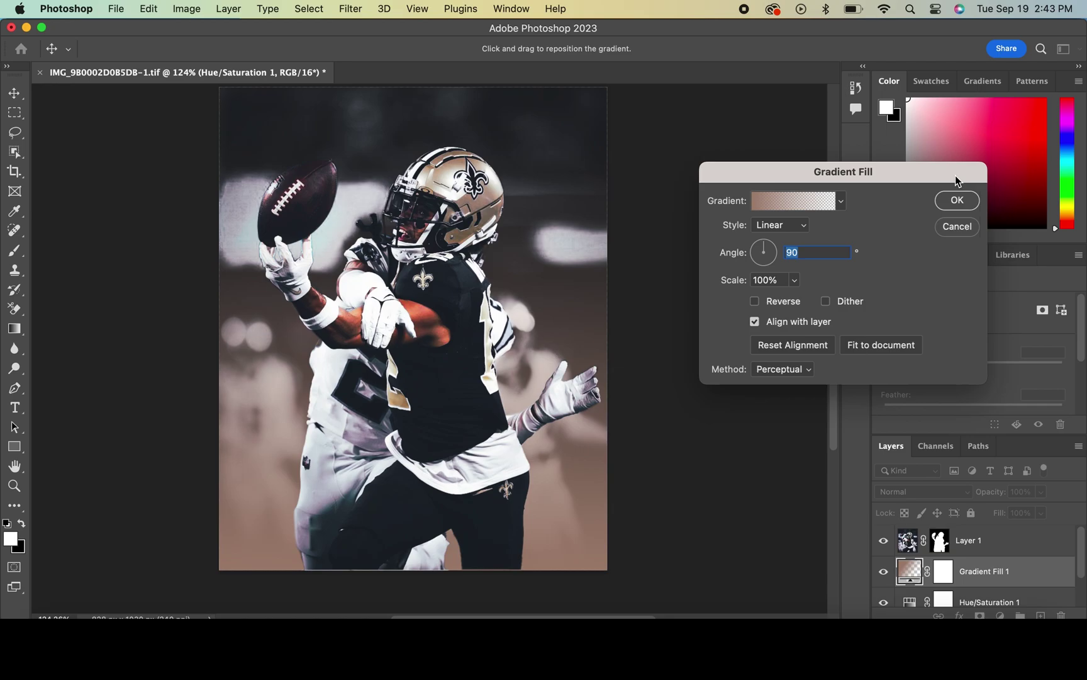
mouse_move(769, 250)
mouse_down()
mouse_move(763, 244)
mouse_move(759, 259)
mouse_move(749, 241)
mouse_move(760, 249)
mouse_up()
mouse_move(393, 227)
mouse_down()
mouse_move(591, 349)
mouse_move(498, 305)
mouse_up()
Step: Confirm Gradient Fill 1 and add a second gradient fill angled at -41.46°
click(957, 200)
click(1000, 615)
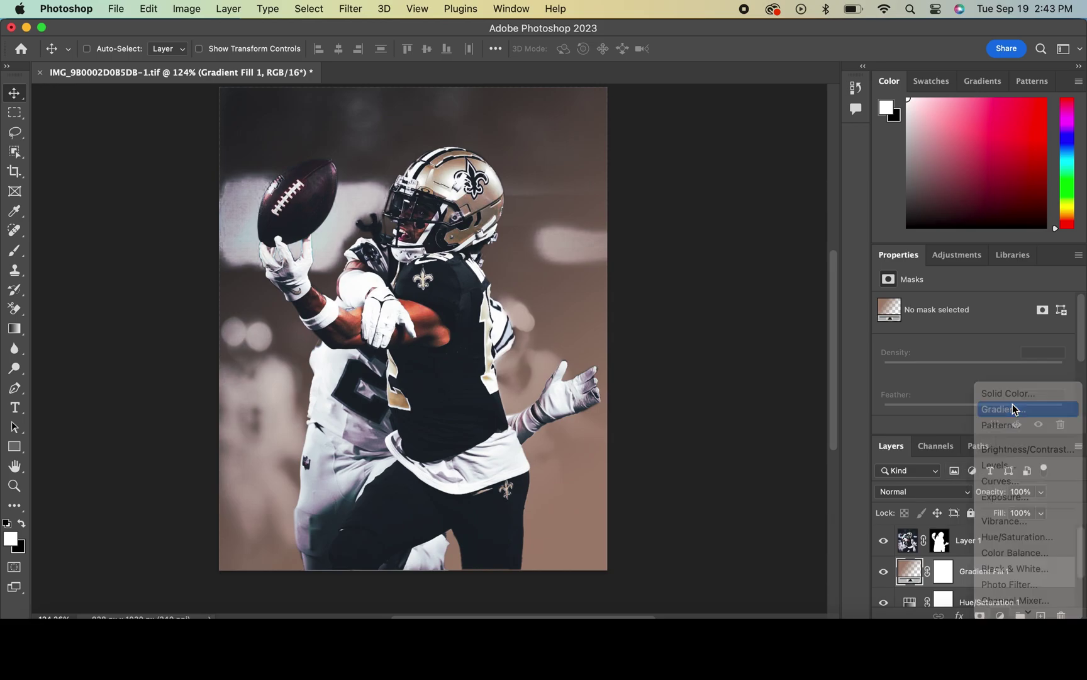
click(1015, 409)
drag(765, 252, 773, 263)
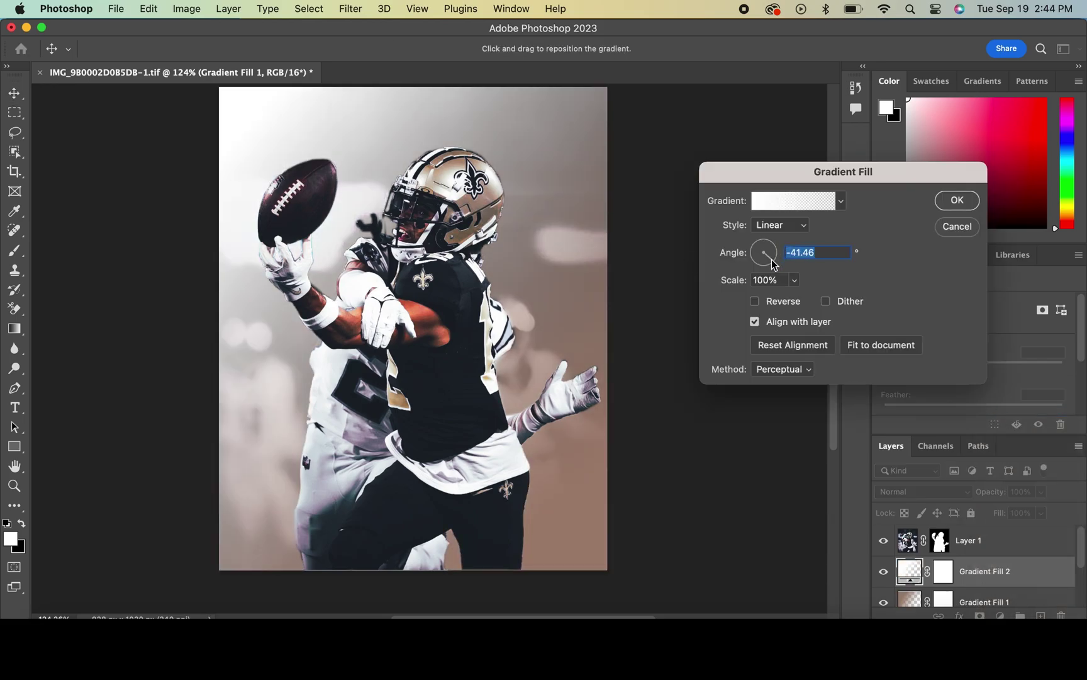
Step: Set the new gradient's first stop to light blue #92aaf8
click(793, 200)
click(568, 387)
click(635, 453)
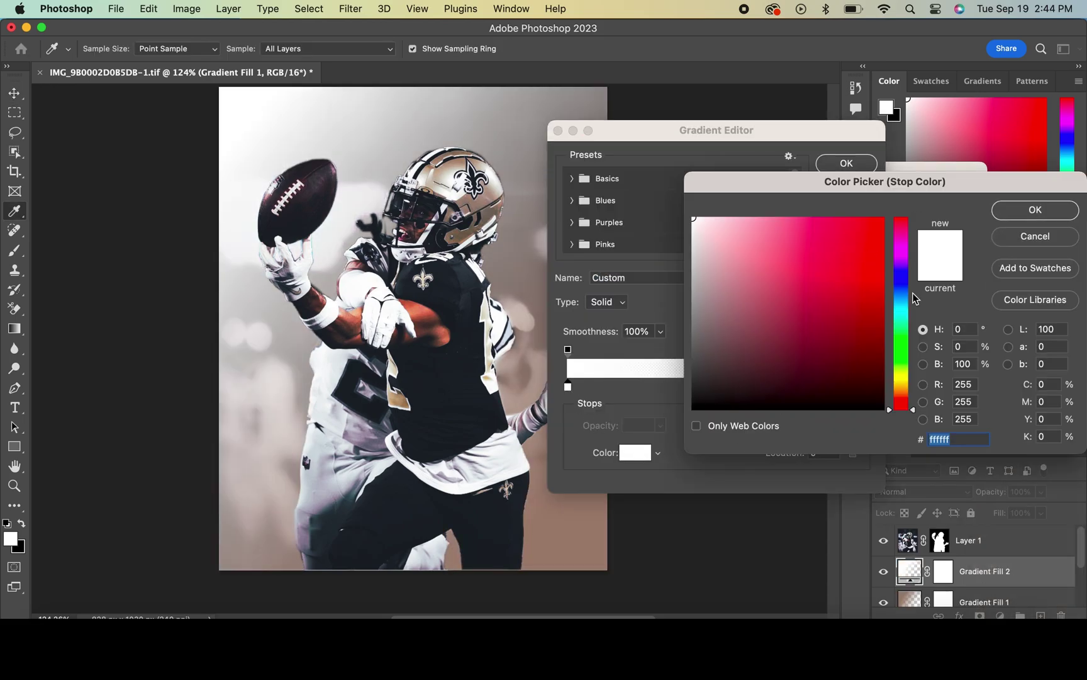
drag(902, 298, 902, 288)
drag(702, 233, 772, 223)
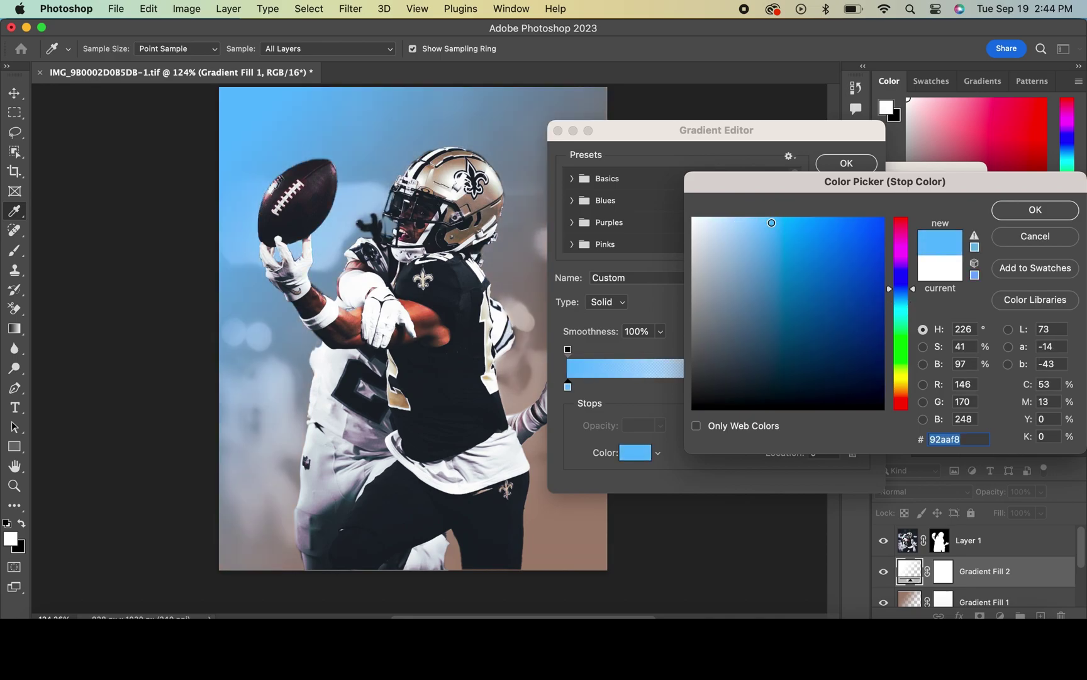
click(1036, 210)
Step: Set the gradient's other stop colour and confirm Gradient Fill 2
click(847, 163)
click(844, 199)
click(870, 387)
click(635, 452)
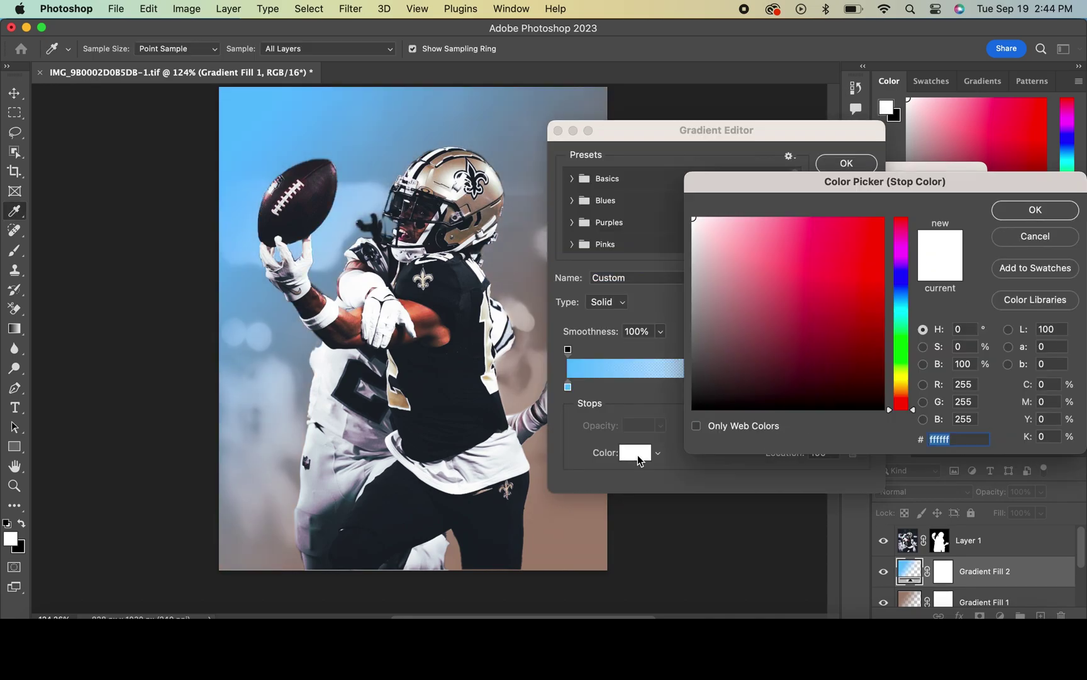
click(765, 262)
click(1035, 210)
click(846, 163)
Step: Set both Gradient Fill 2 and Gradient Fill 1 to Screen blending
click(954, 199)
key(v)
click(921, 492)
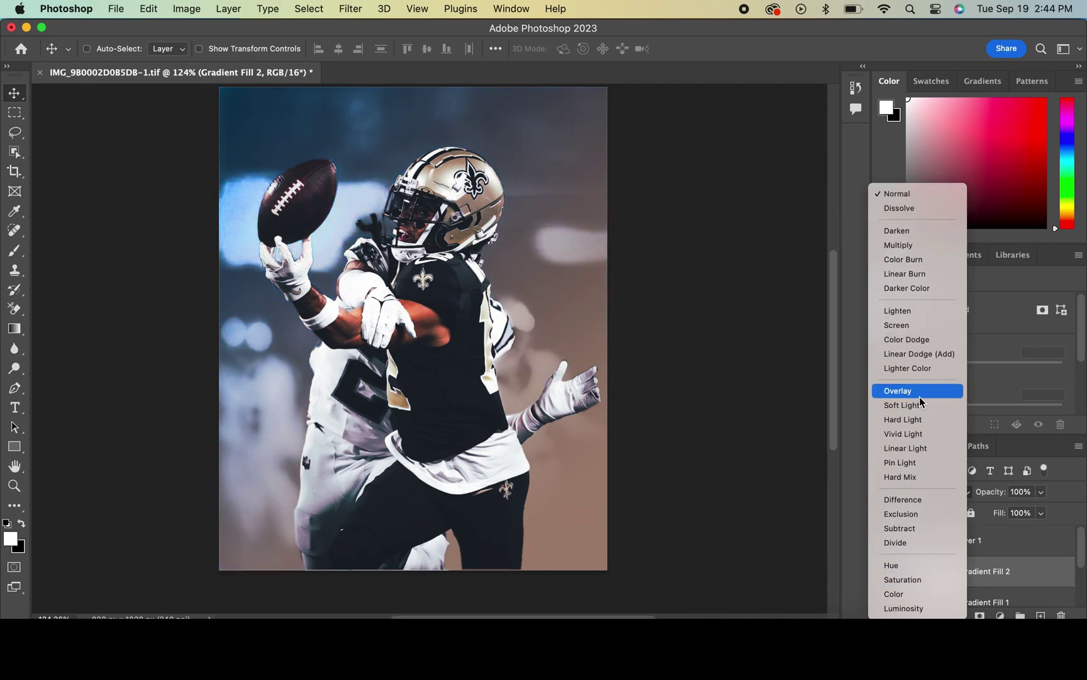
click(896, 324)
click(995, 596)
click(918, 492)
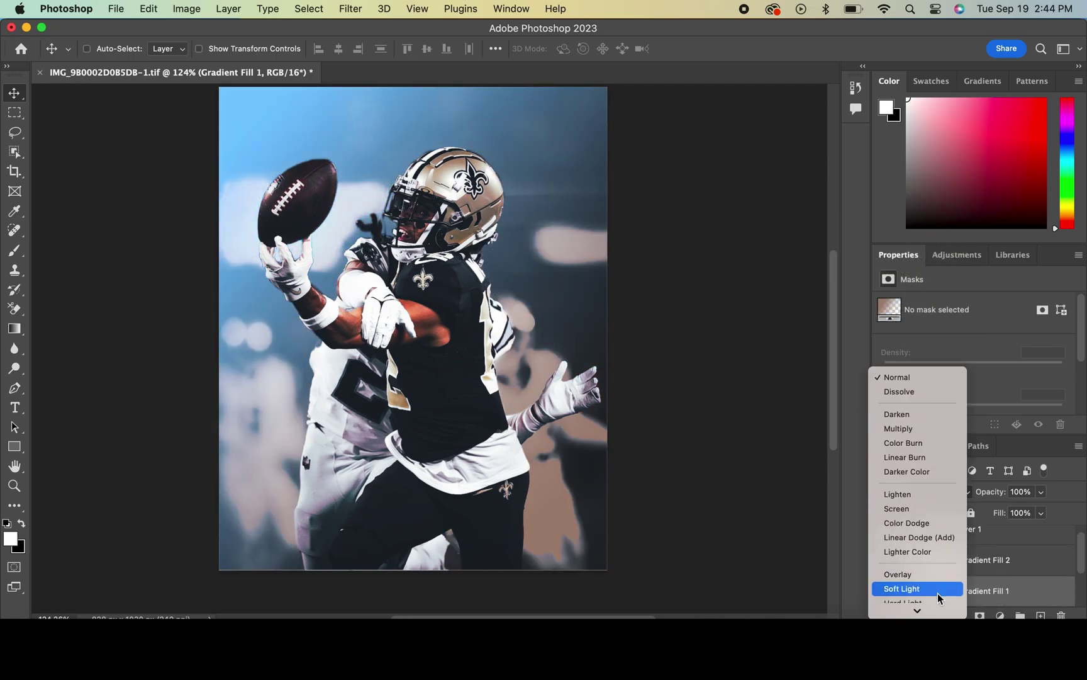
click(909, 329)
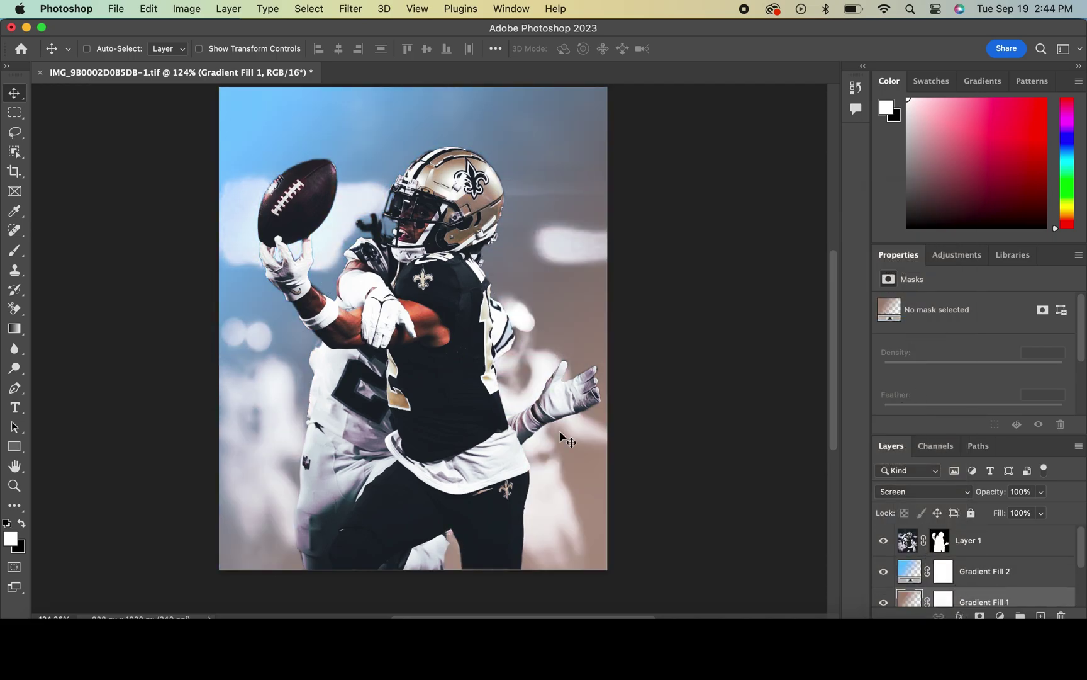
Step: Paint the player's mask around the face mask with the brush
click(939, 540)
scroll(377, 242, up, 5)
scroll(378, 243, up, 2)
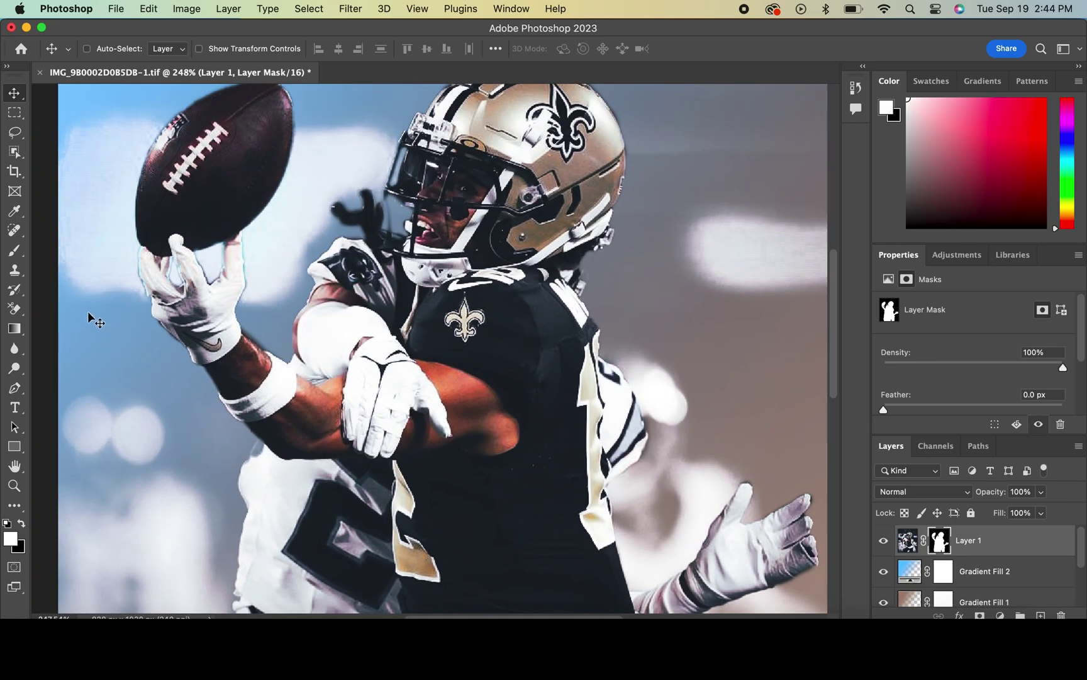
key(b)
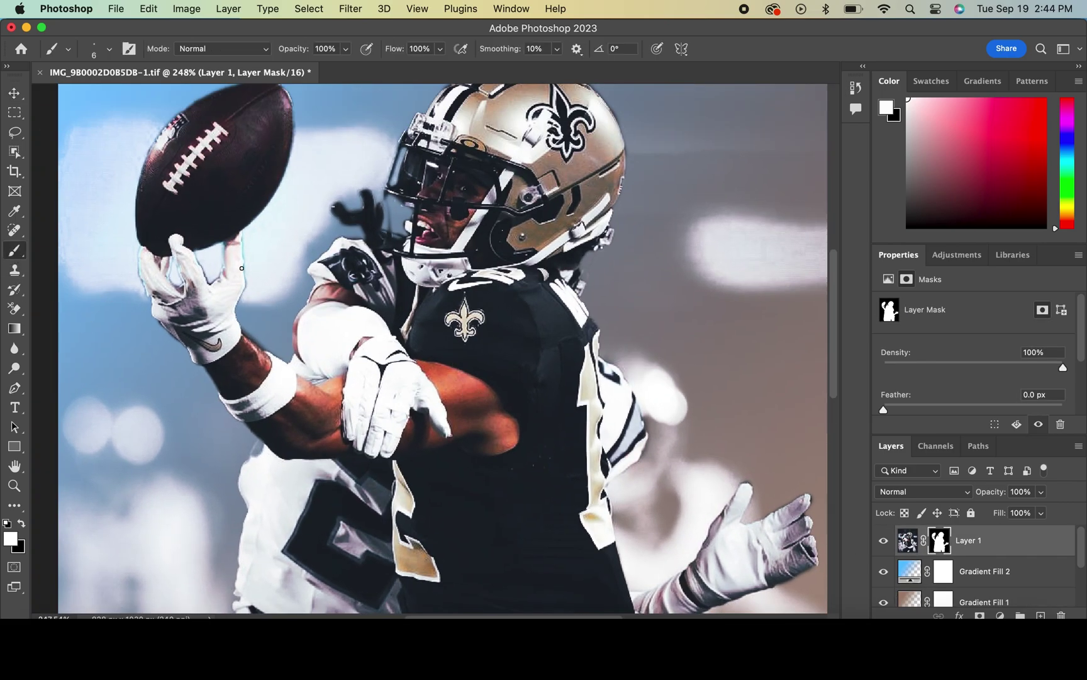
scroll(261, 351, up, 3)
key(x)
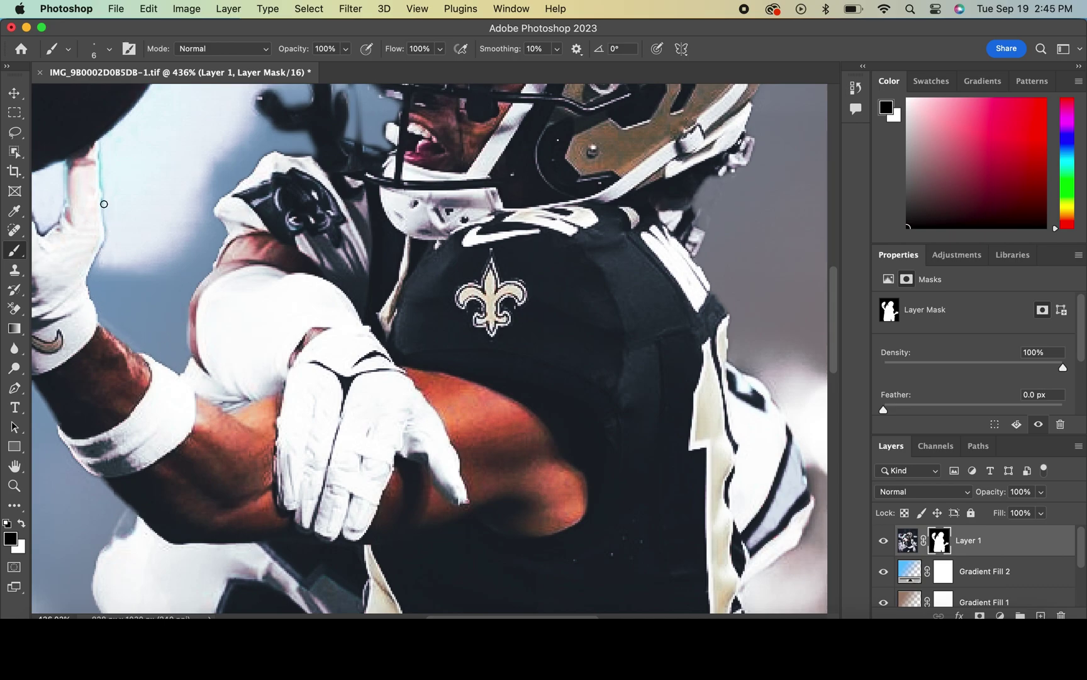
scroll(215, 313, up, 3)
click(22, 524)
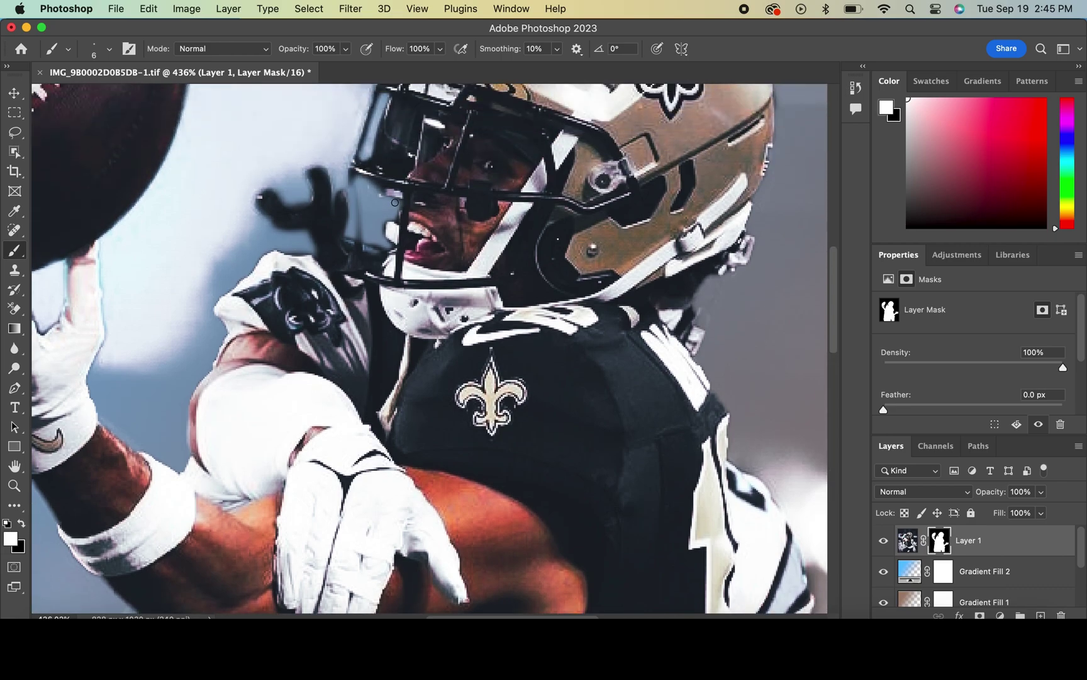
drag(350, 179, 381, 201)
Step: Restore the face mask area with an 11 px brush and mask out the area left of it
right_click(381, 202)
drag(473, 241, 477, 240)
key(Return)
drag(377, 246, 399, 197)
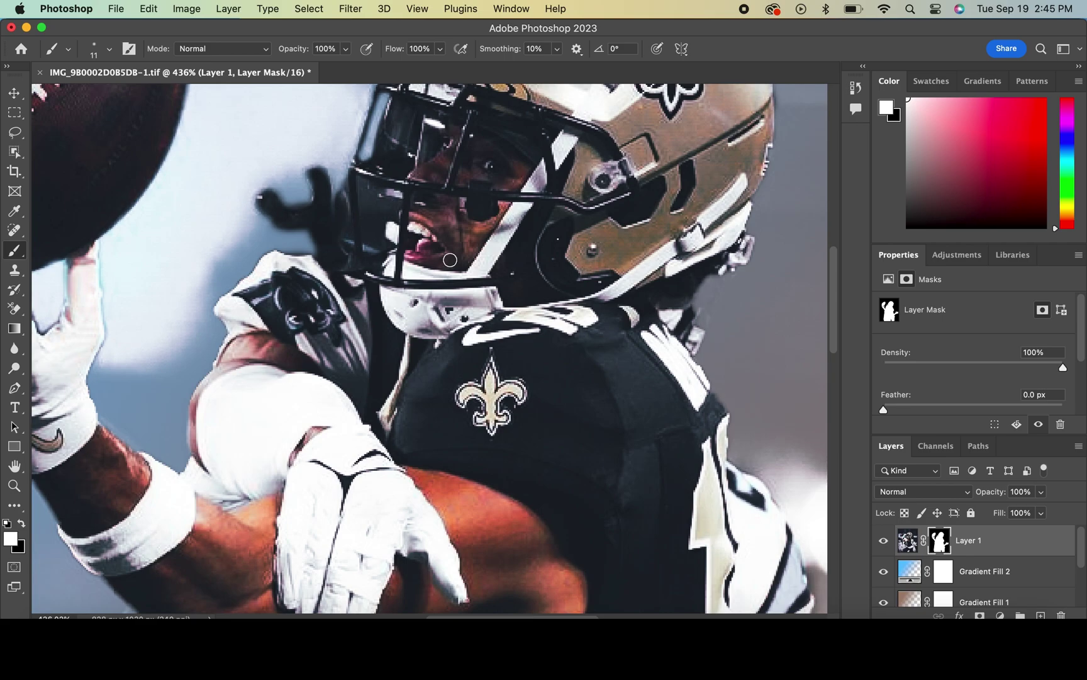
scroll(450, 260, down, 3)
scroll(378, 283, up, 5)
scroll(284, 318, up, 3)
key(x)
mouse_move(284, 318)
mouse_down()
mouse_move(302, 251)
mouse_move(340, 327)
mouse_up()
Step: Restore the player along the face-mask bar with a 6 px brush, then view the whole image
click(22, 523)
right_click(415, 210)
drag(502, 251, 496, 252)
key(Return)
mouse_move(276, 234)
mouse_down()
mouse_move(344, 260)
mouse_move(278, 277)
mouse_move(255, 339)
mouse_up()
key(super+0)
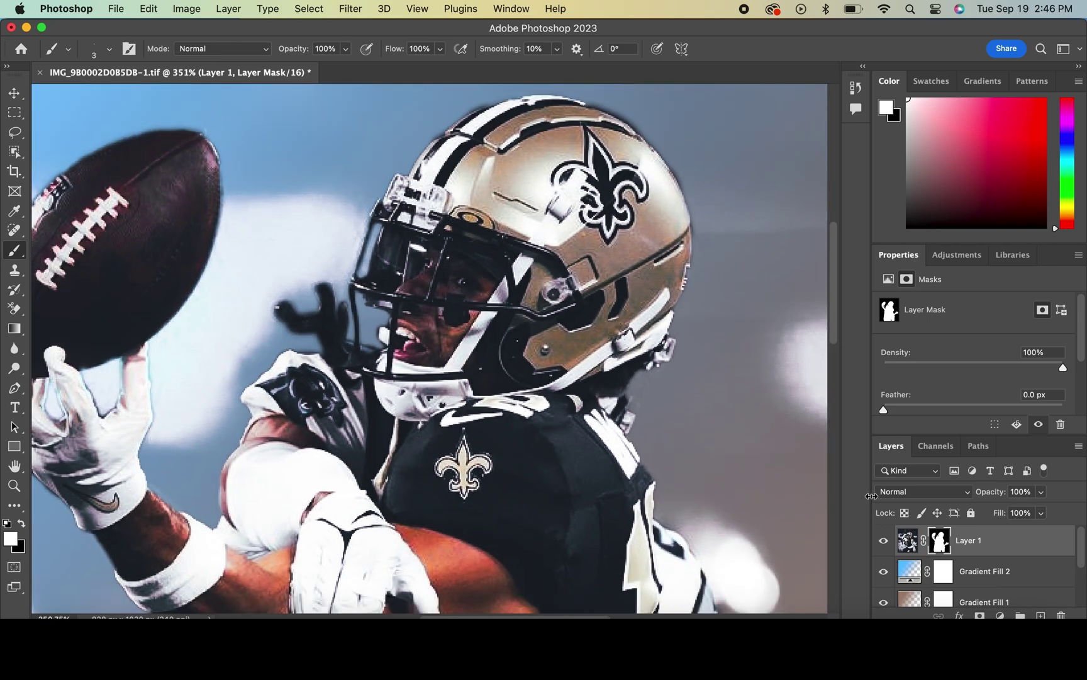
Step: Hide the dark band under the helmet bar on the mask
scroll(273, 325, up, 5)
key(x)
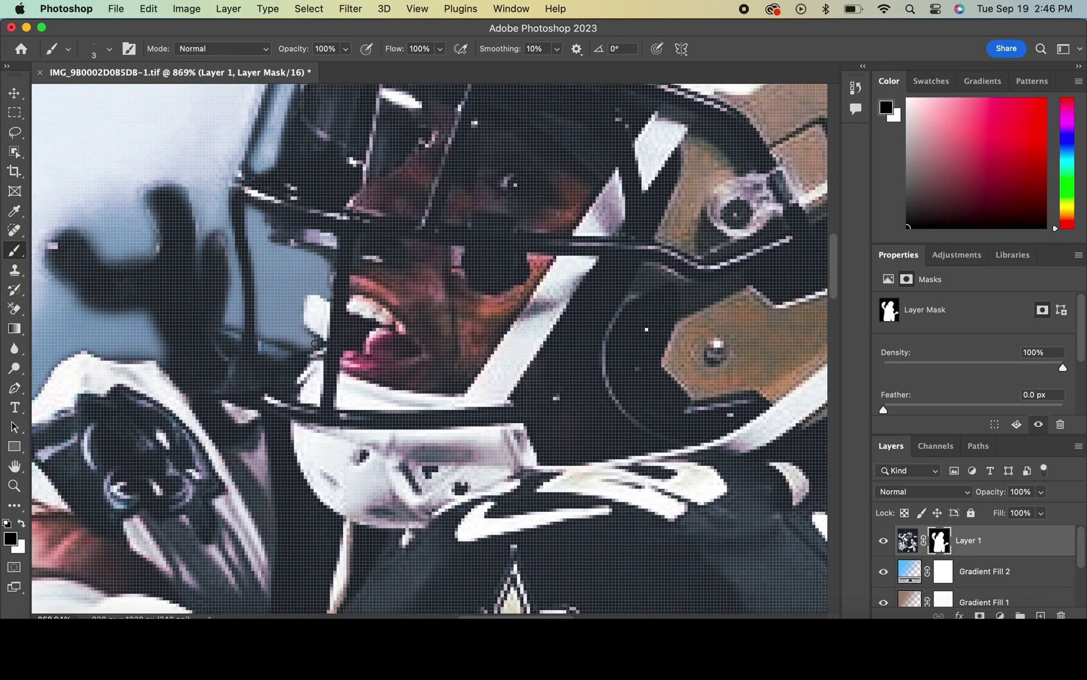
scroll(286, 266, up, 3)
scroll(251, 314, left, 5)
key(x)
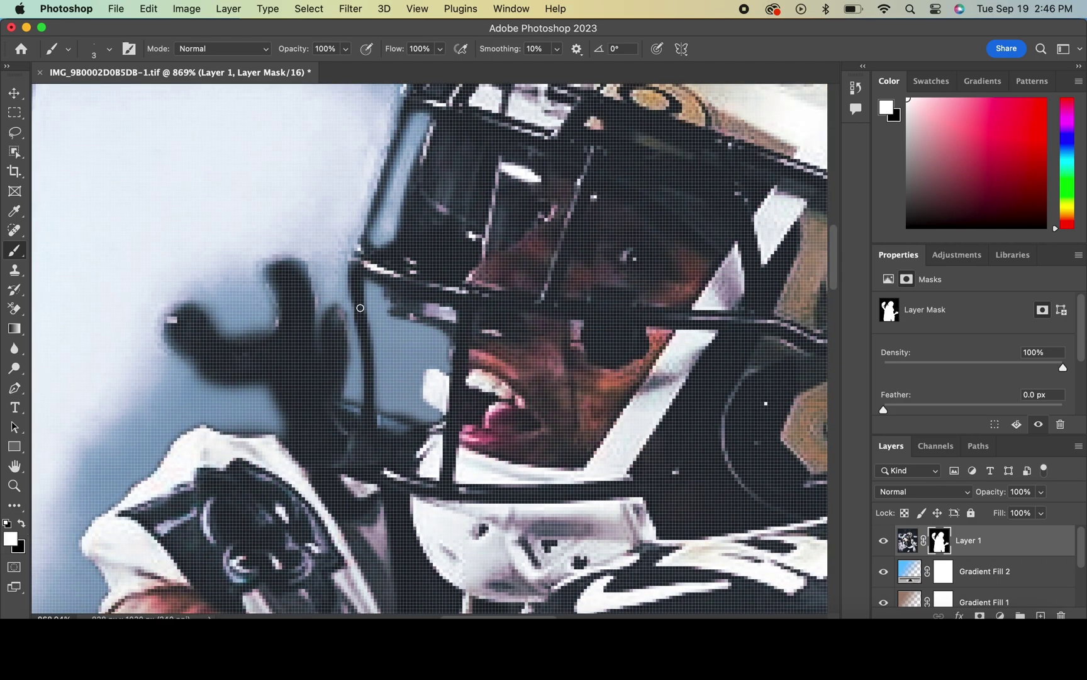
scroll(371, 406, down, 5)
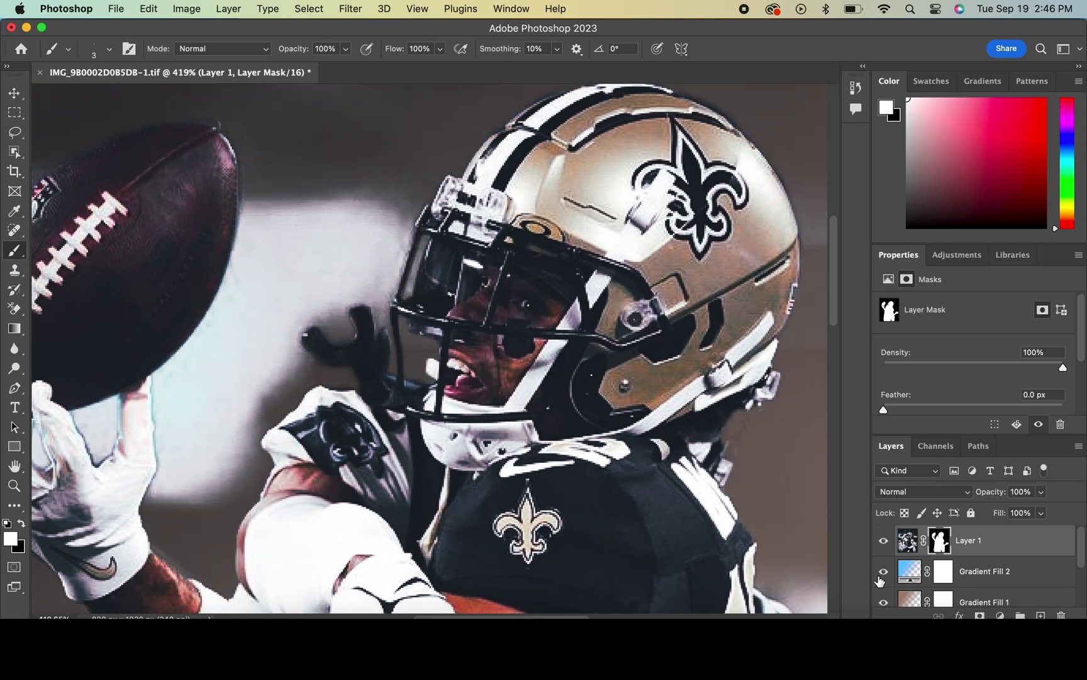
key(x)
scroll(434, 350, up, 5)
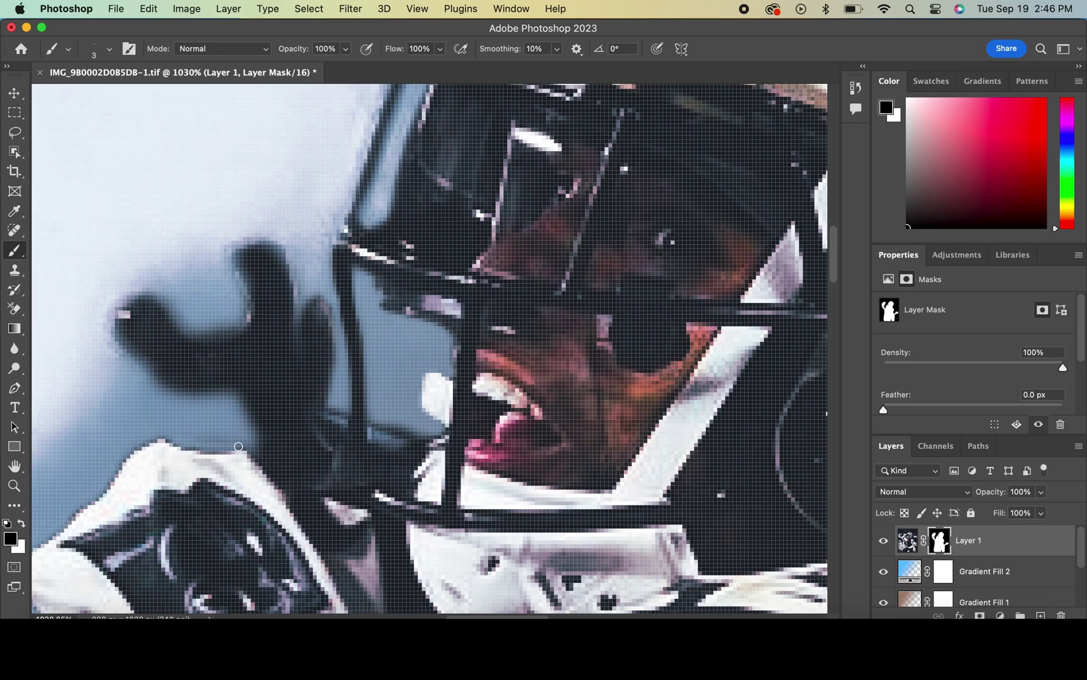
drag(385, 422, 434, 428)
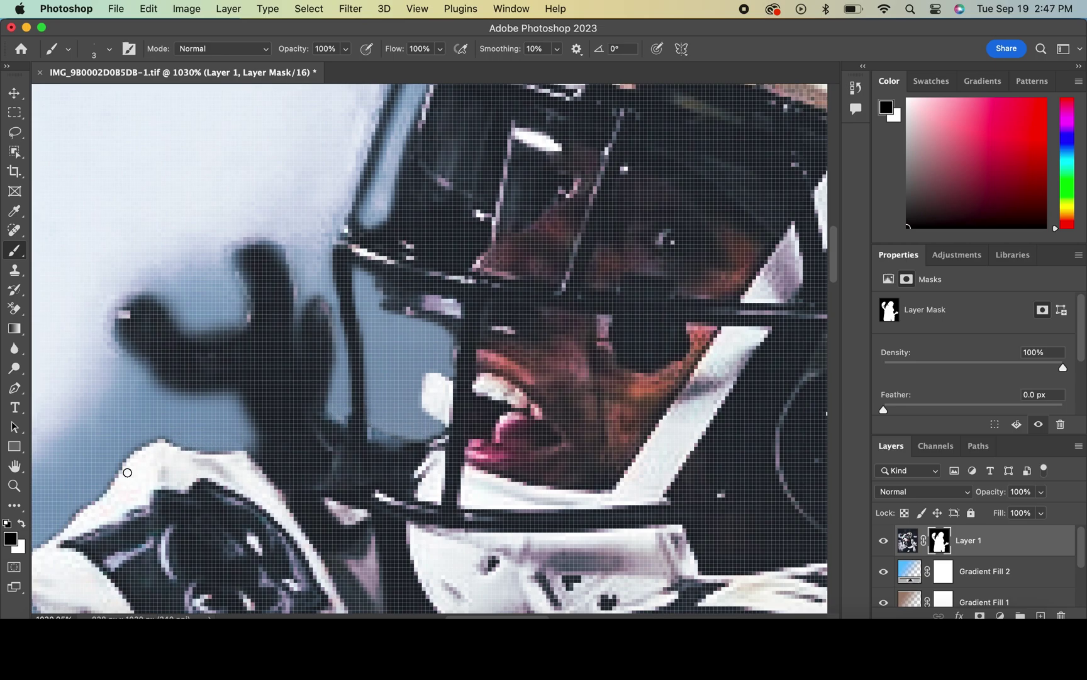
key(x)
Step: Trim the mask along the shoulder edge in black, then scroll back over the photo
scroll(252, 443, left, 5)
scroll(253, 443, down, 5)
scroll(252, 443, left, 3)
key(x)
drag(384, 212, 295, 288)
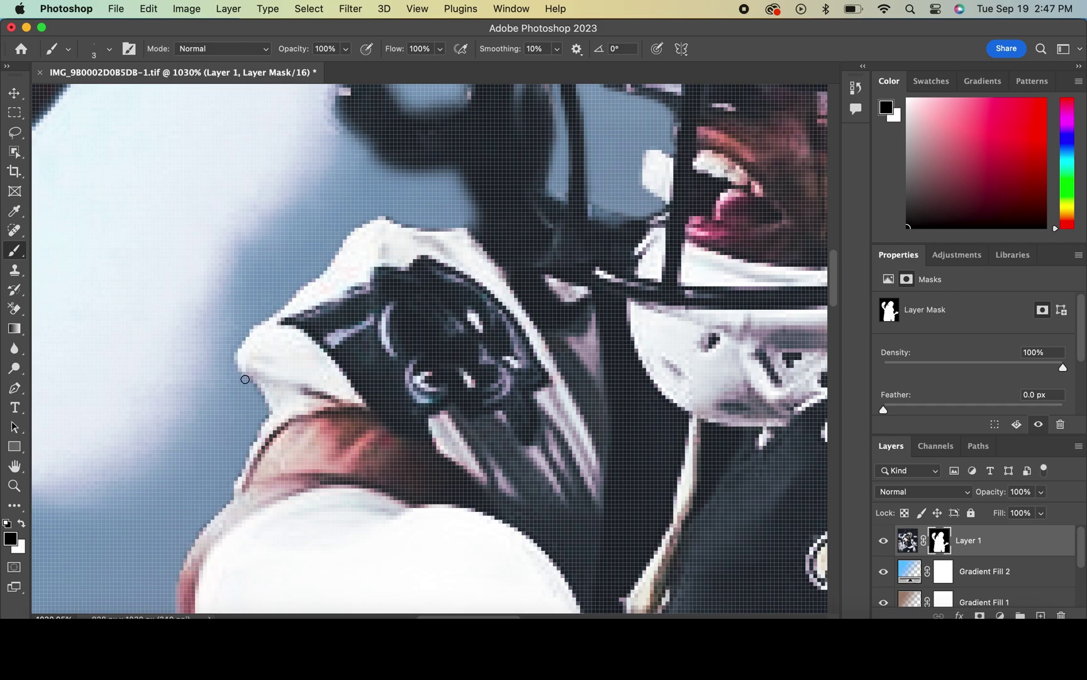
scroll(235, 474, down, 5)
scroll(238, 478, down, 3)
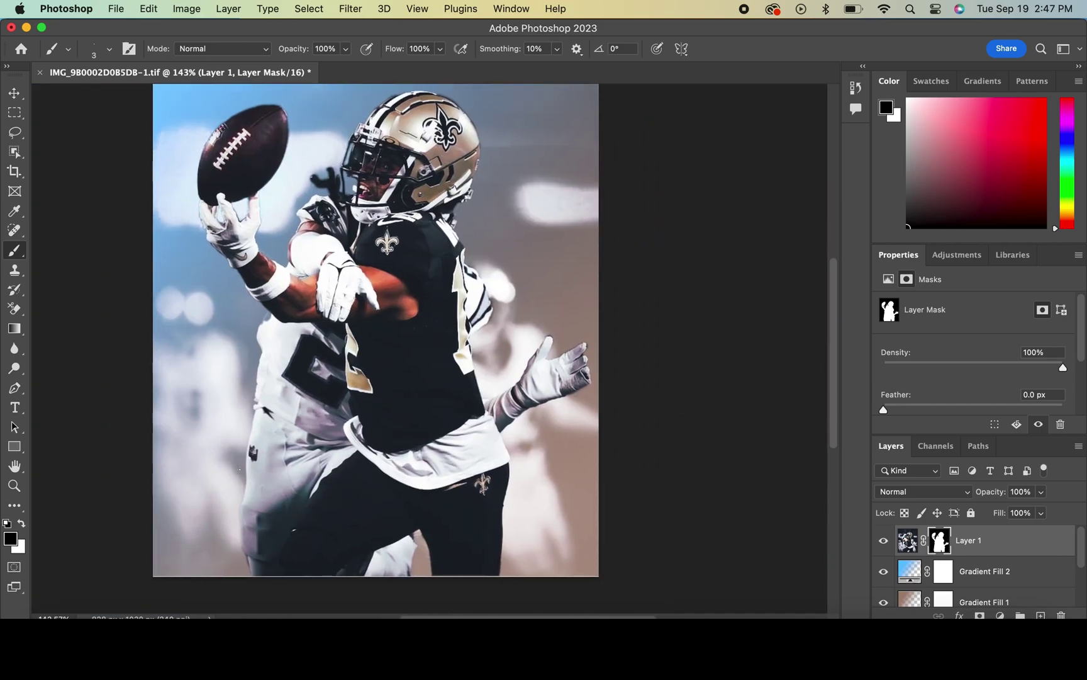
scroll(241, 485, down, 2)
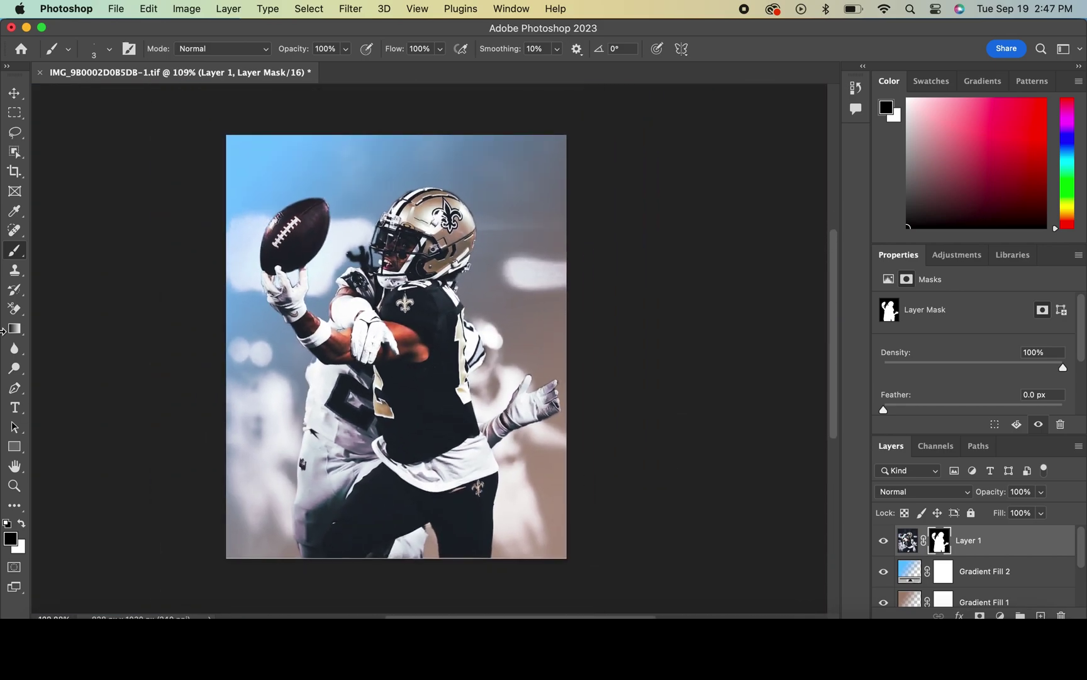
Step: Add an OLAVE text box across the top of the image and set it to 60 pt
key(t)
drag(235, 141, 565, 230)
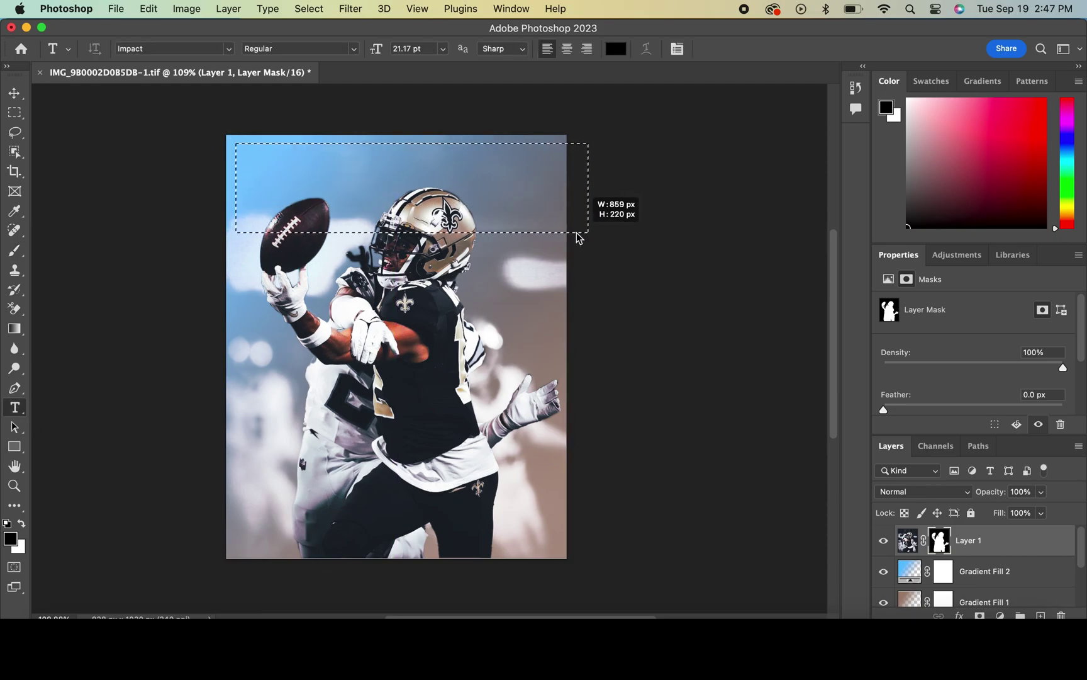
text(OLAVE)
key(super+a)
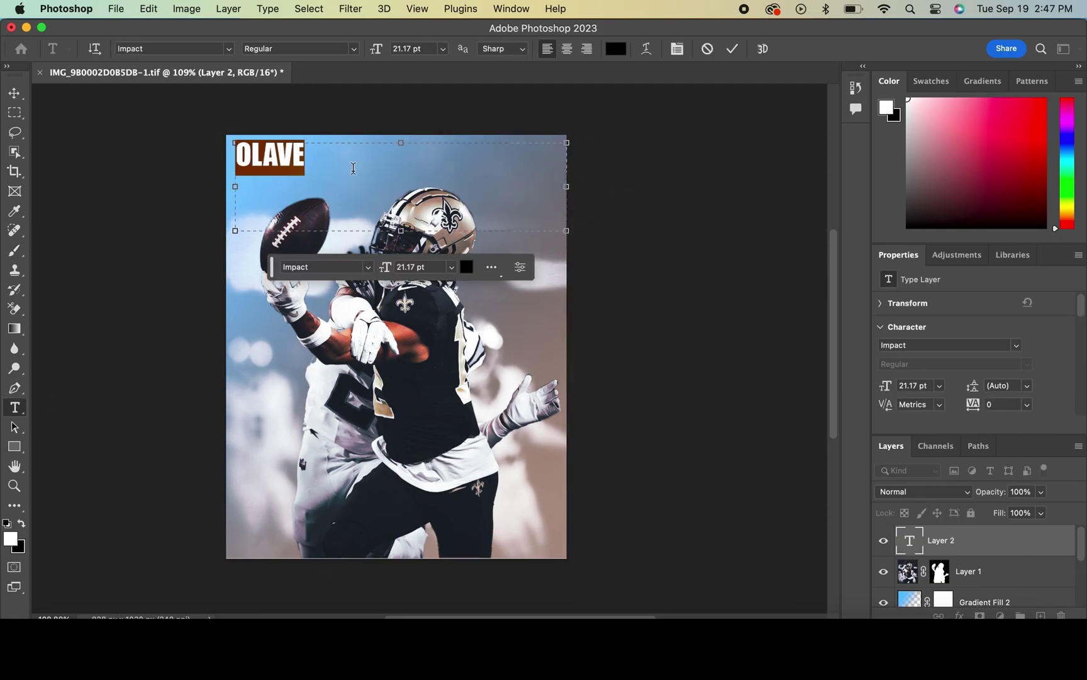
click(443, 48)
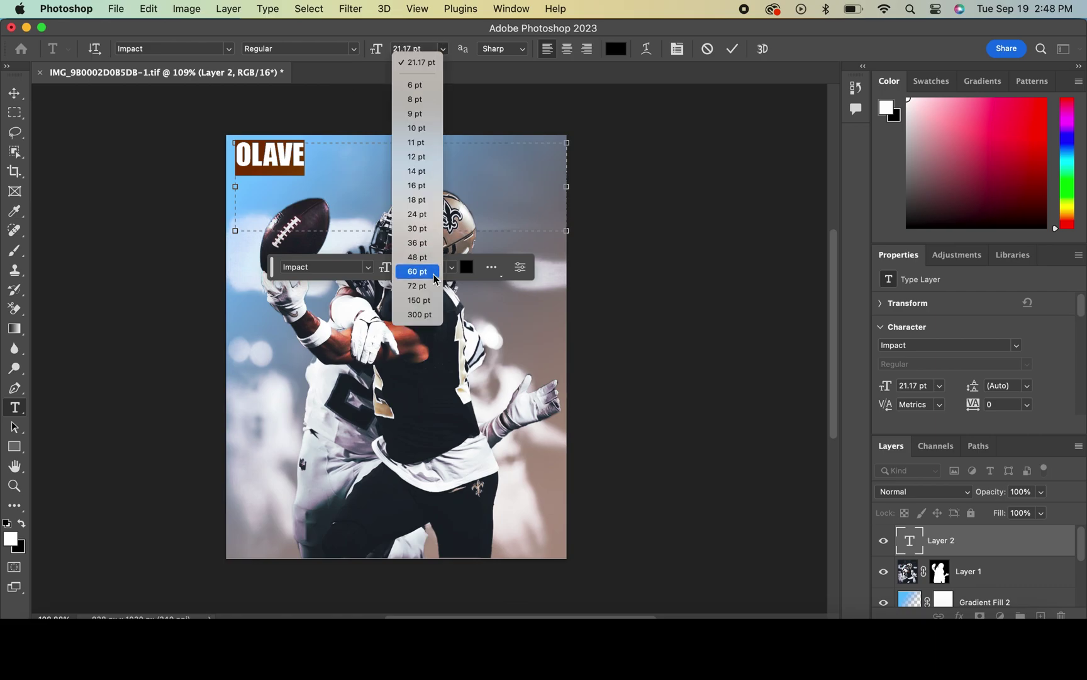
click(418, 270)
key(Escape)
Step: Nudge OLAVE slightly left and move its layer below Layer 1, behind the player
key(v)
drag(473, 138, 460, 139)
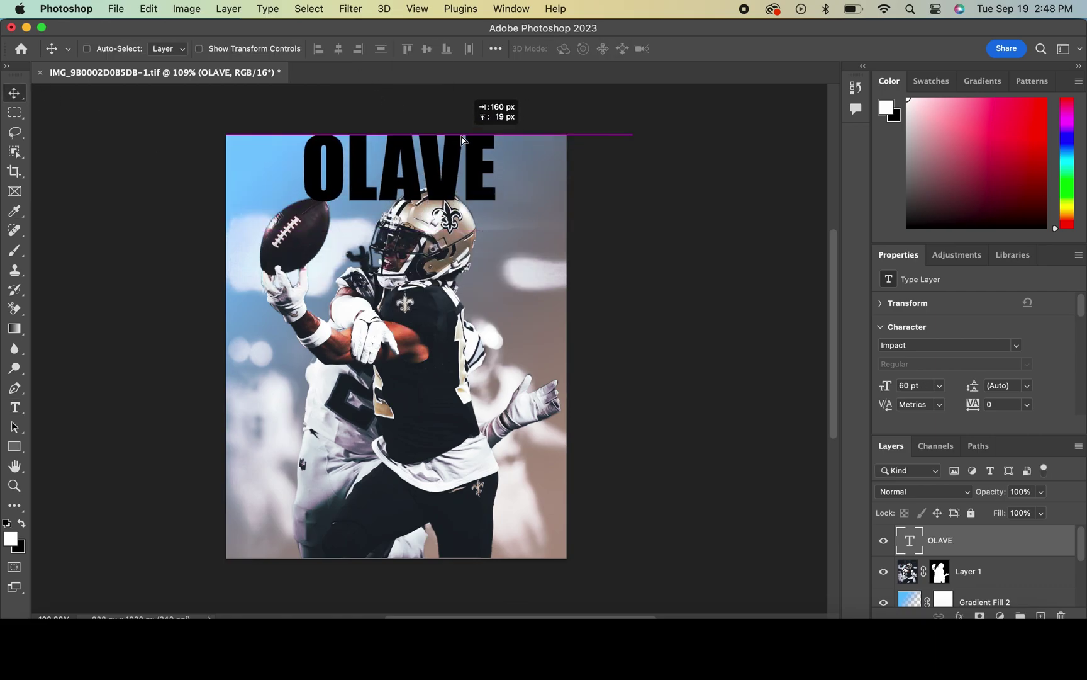
click(991, 572)
drag(982, 542, 982, 577)
Step: Free-transform OLAVE to stretch it across the full width of the photo
click(198, 50)
drag(301, 222, 216, 227)
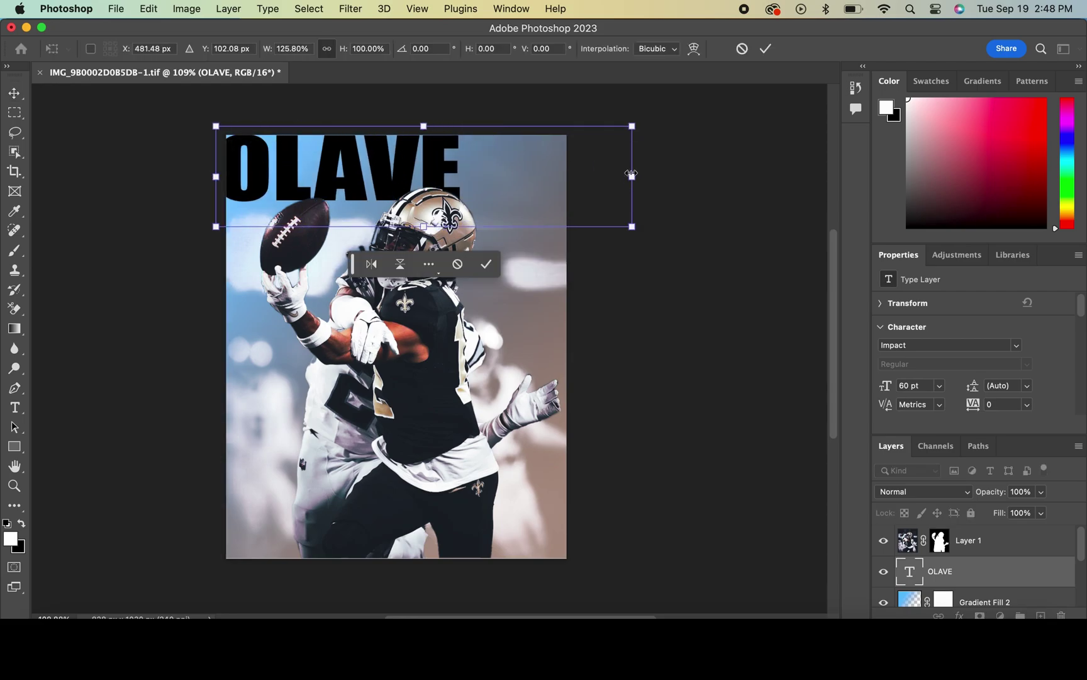
drag(632, 179, 795, 177)
drag(216, 126, 226, 129)
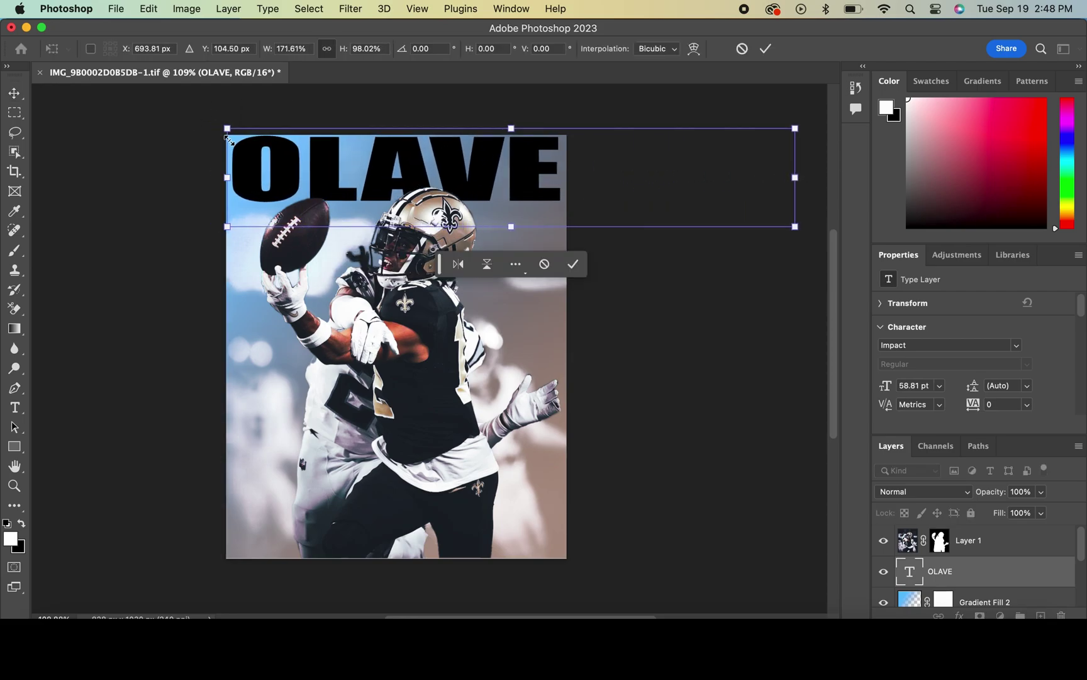
key(Return)
click(960, 615)
Step: Open OLAVE's Layer Style, try the Basics and Natural presets, and apply red wood
click(992, 492)
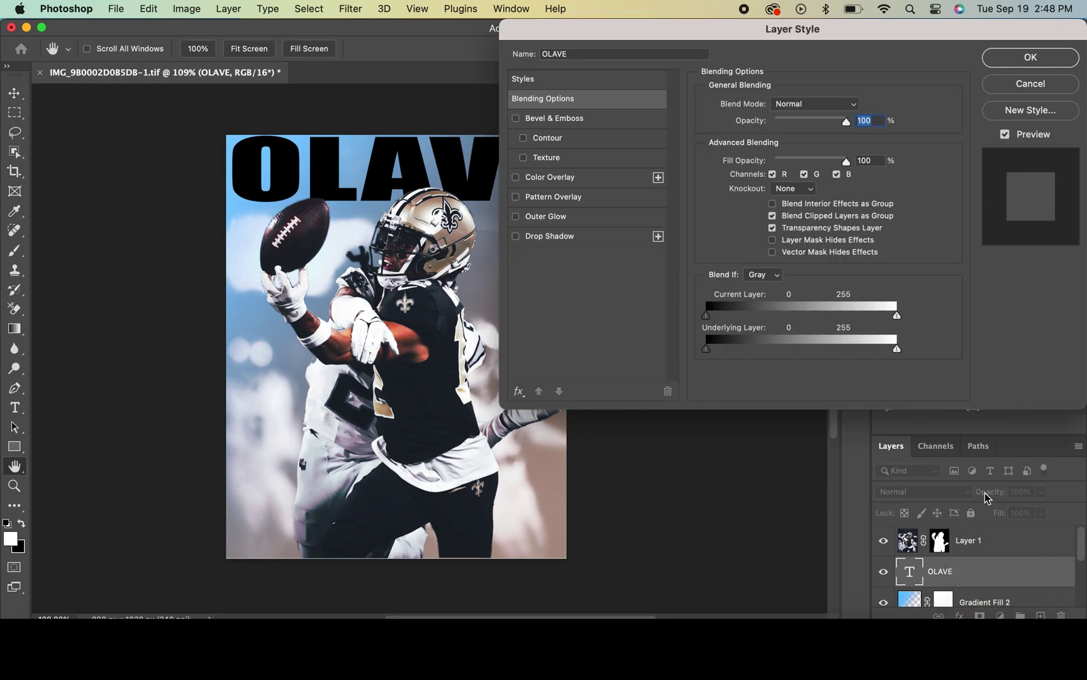
click(601, 80)
click(704, 109)
click(746, 132)
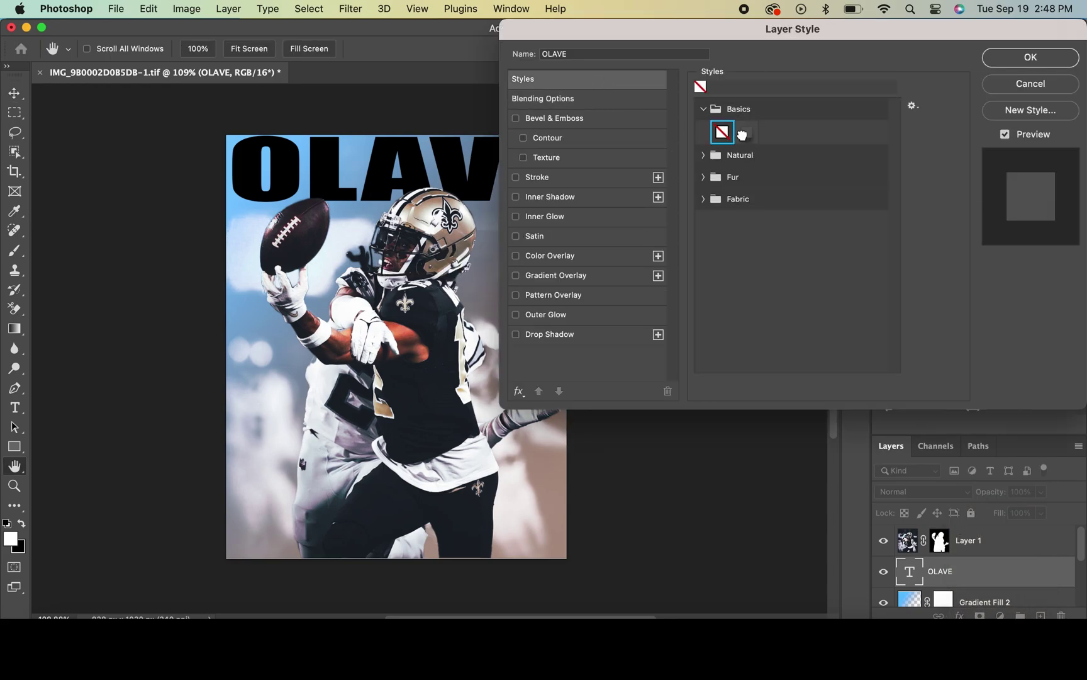
click(704, 109)
click(704, 131)
click(746, 155)
click(868, 155)
click(746, 178)
click(747, 155)
Step: Apply the blue denim Fabric preset style to OLAVE, leaving the stroke colour unchanged
click(703, 202)
click(704, 222)
click(722, 246)
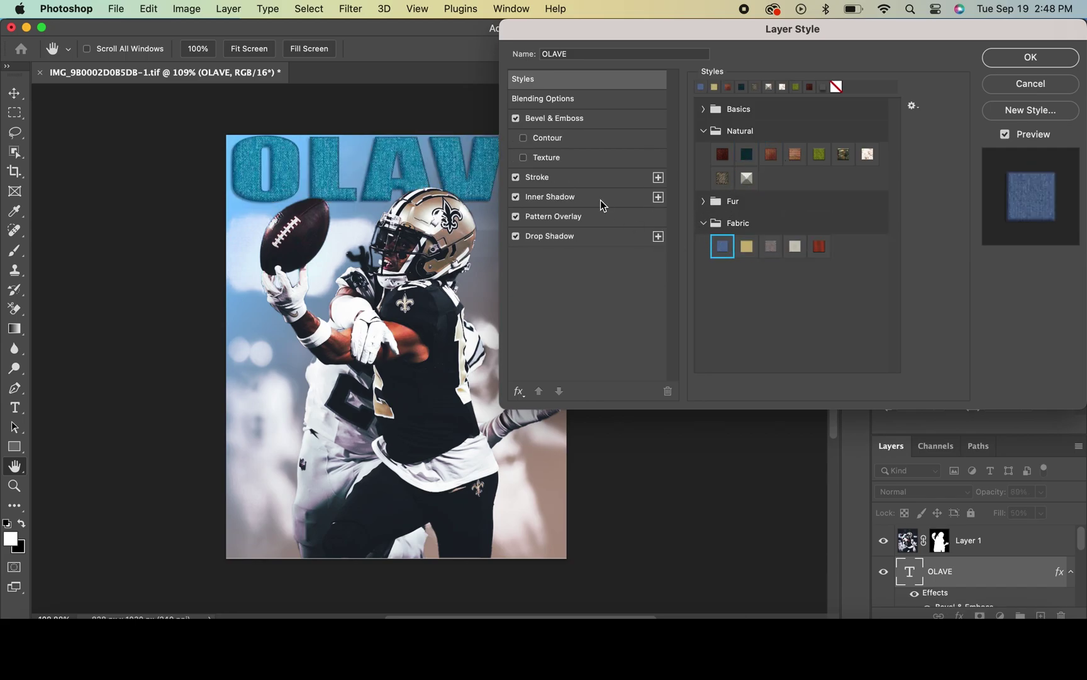
click(566, 177)
click(739, 215)
click(334, 167)
key(Escape)
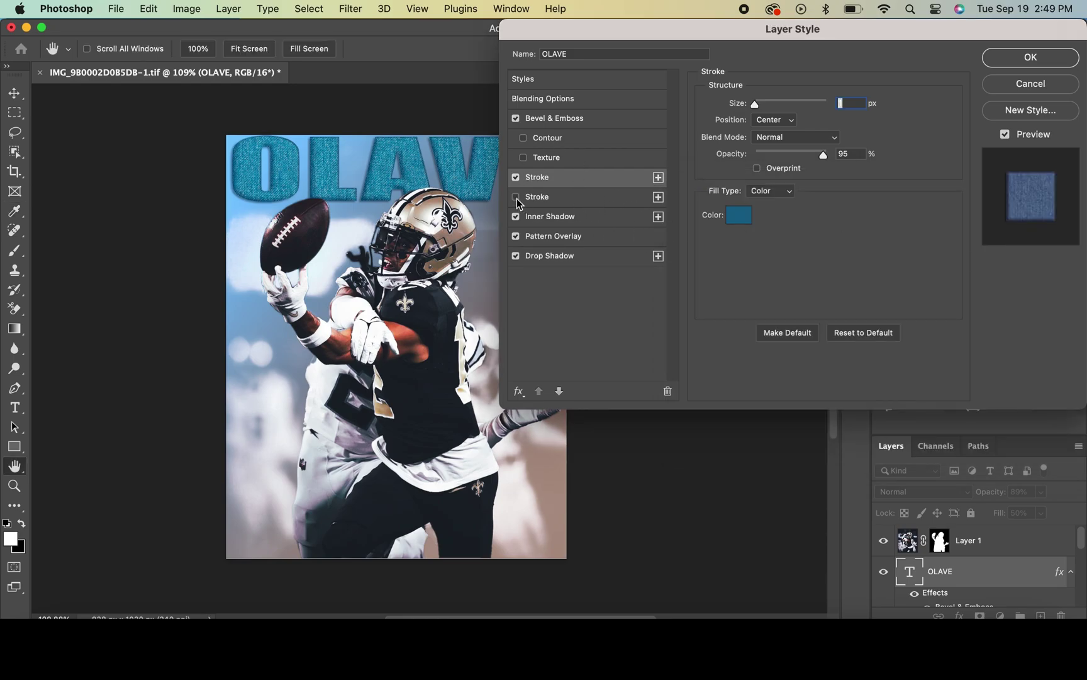
Step: Review the Inner Shadow and Drop Shadow settings and enable a second stroke
click(594, 216)
click(567, 255)
click(595, 216)
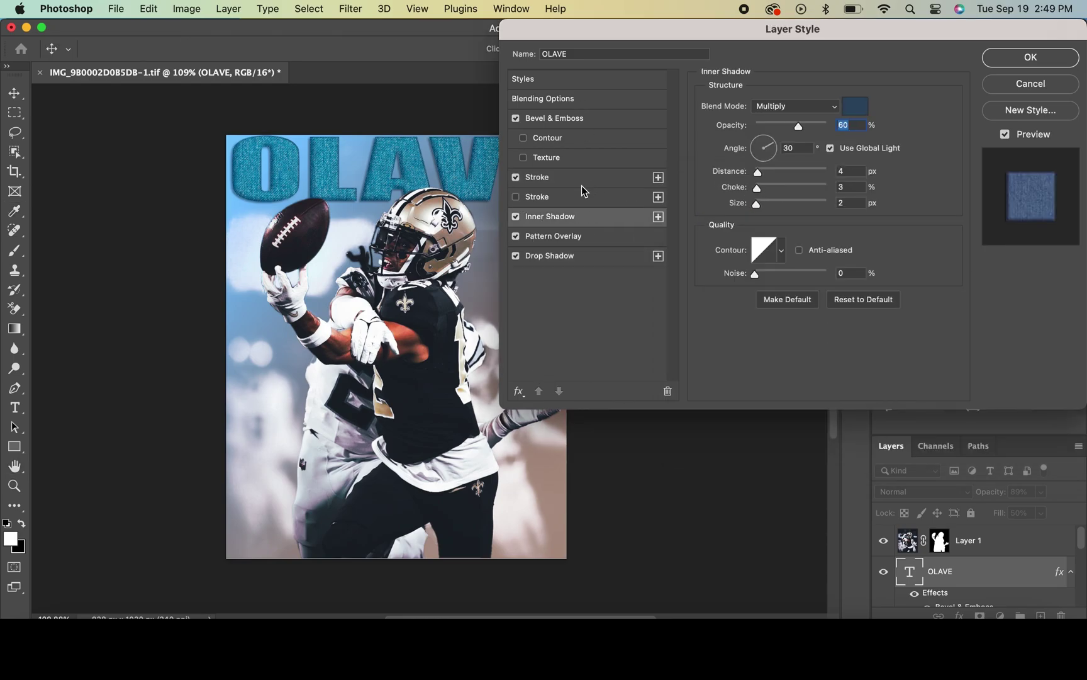
click(579, 196)
click(551, 178)
click(739, 215)
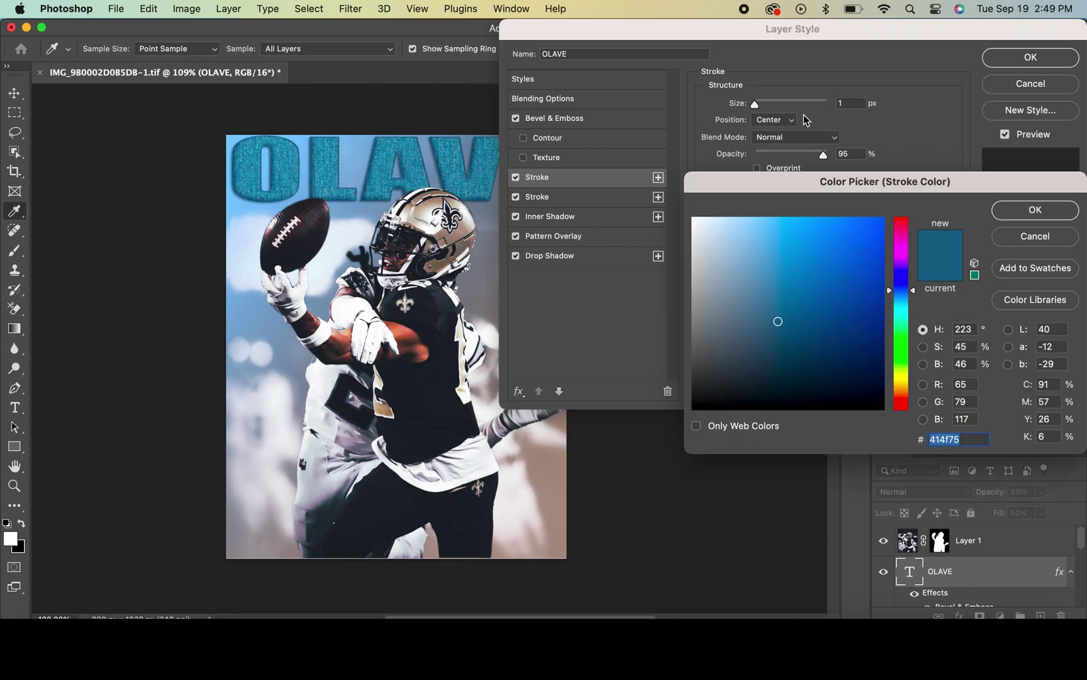
key(Escape)
Step: Make the stroke an inside, much thicker light grey (e7e9e8) stroke
click(774, 120)
click(739, 214)
click(296, 302)
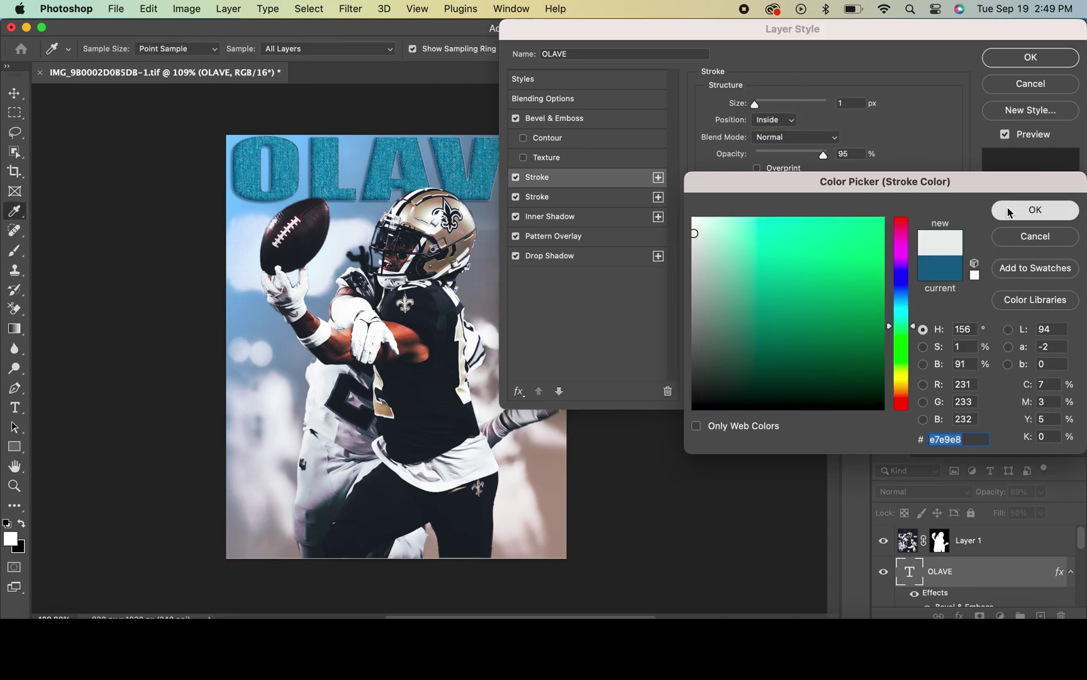
click(1009, 212)
mouse_move(755, 104)
mouse_down()
mouse_move(823, 108)
mouse_move(785, 109)
mouse_up()
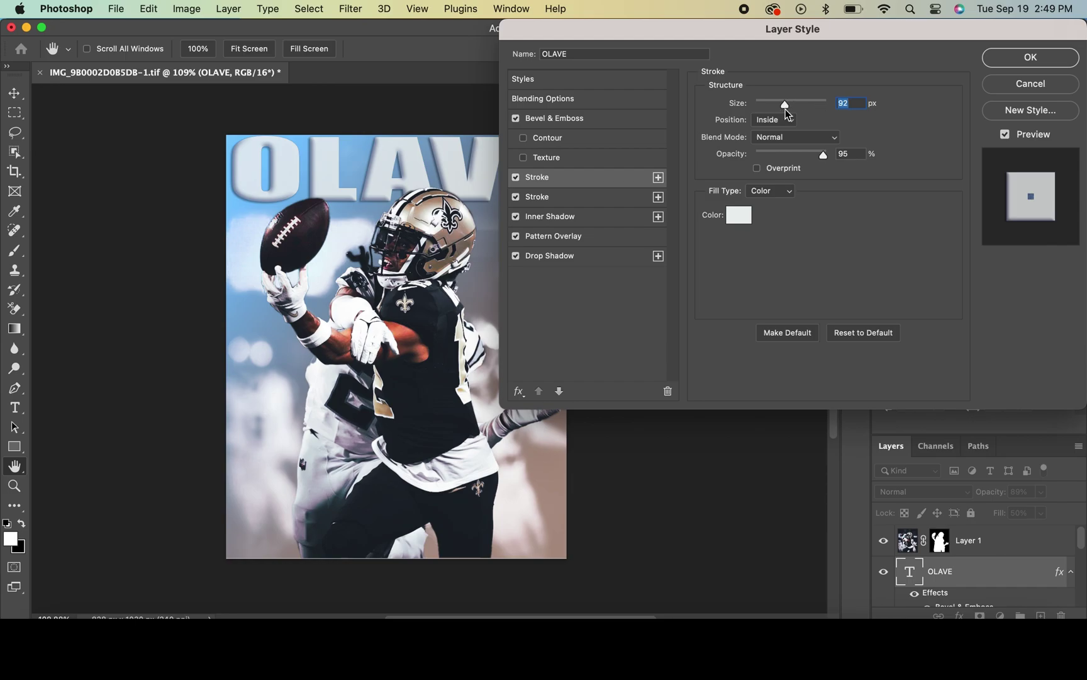
click(794, 137)
Step: Set the stroke blend mode to Screen after trying Overlay and Hard Light, and apply the style
click(780, 334)
click(782, 137)
click(784, 165)
click(787, 137)
click(781, 43)
click(1008, 61)
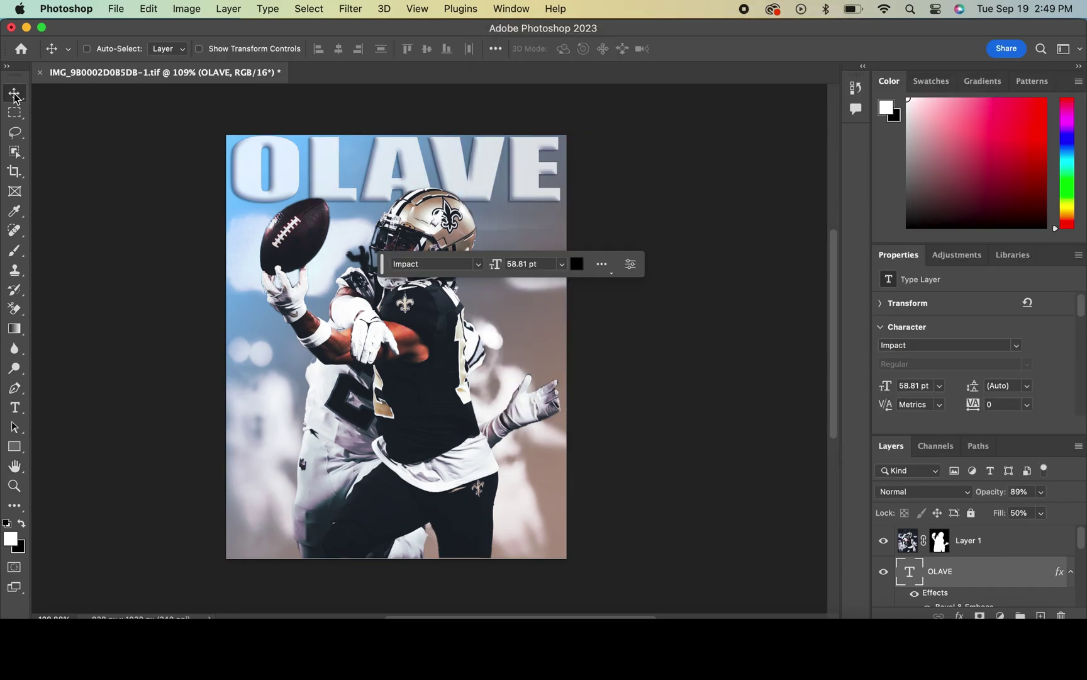
click(976, 548)
Step: Give Layer 1 an Overlay outer glow at 100% opacity and 46 px, after trying Hard Light
click(960, 616)
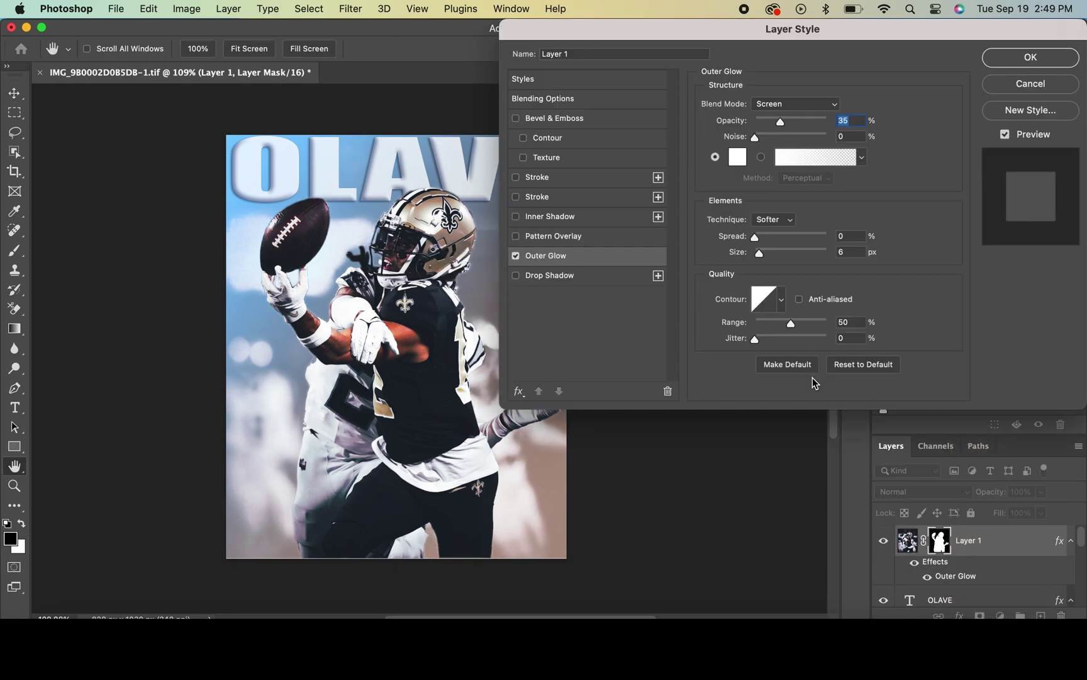
drag(761, 251, 764, 253)
click(785, 106)
click(789, 196)
drag(785, 123, 789, 135)
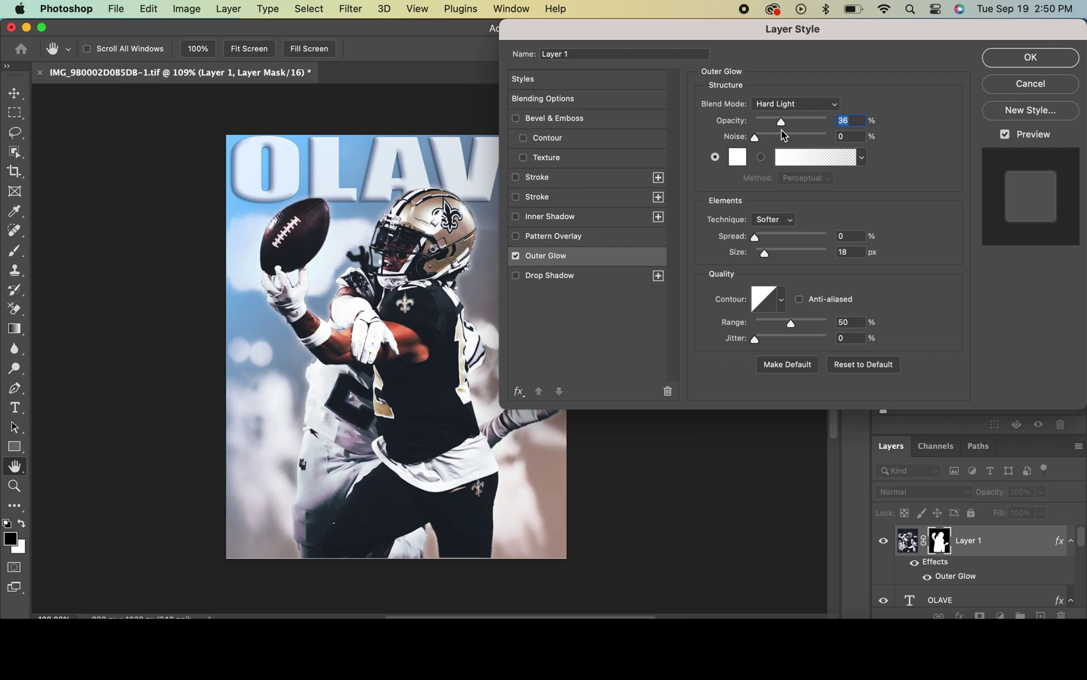
click(794, 104)
click(787, 81)
drag(782, 120, 842, 122)
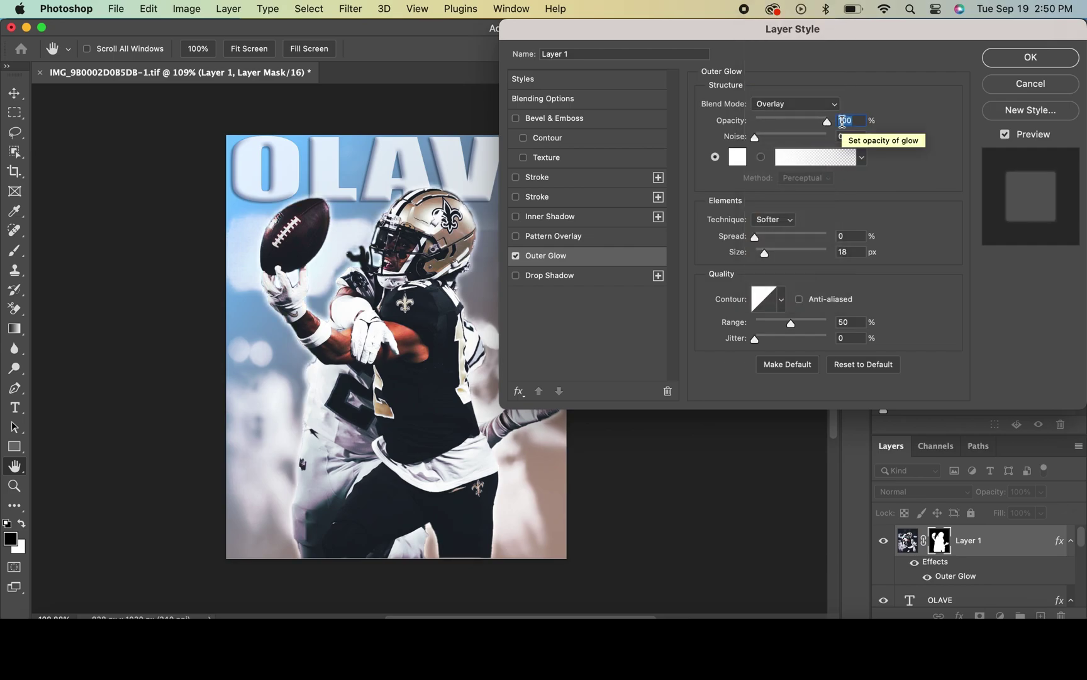
drag(766, 252, 772, 260)
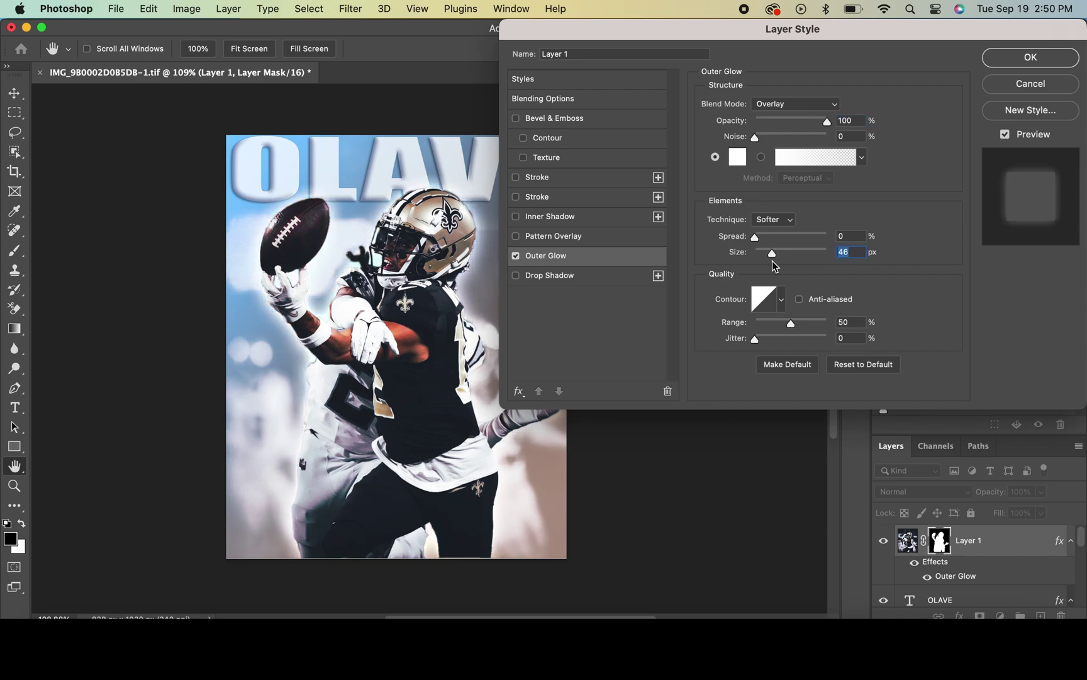
click(1010, 61)
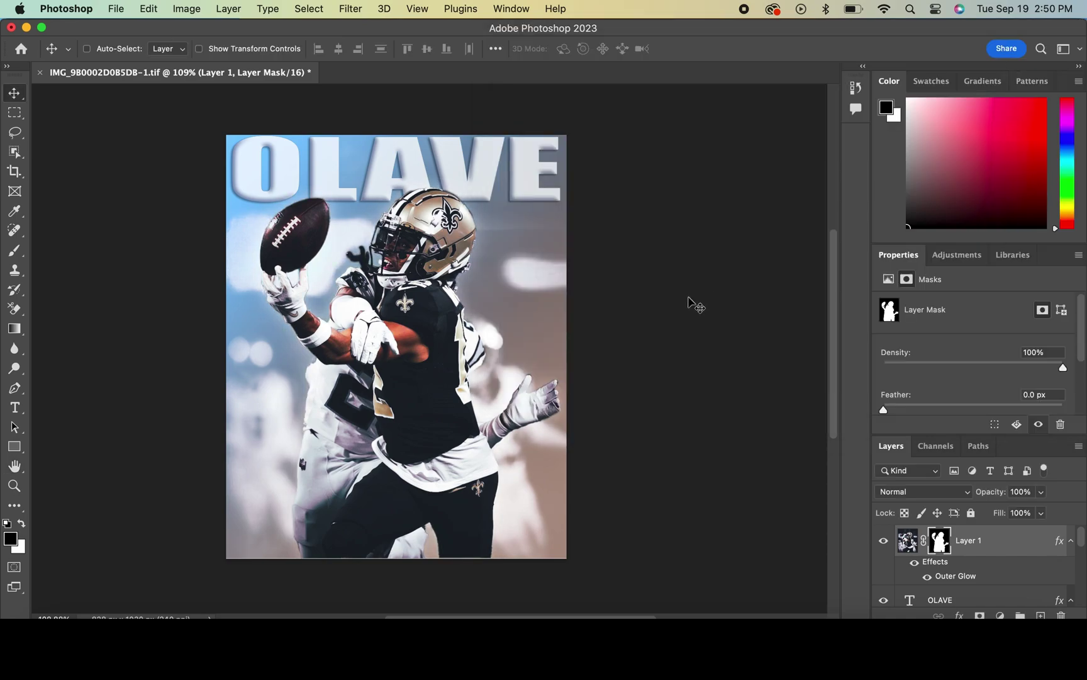